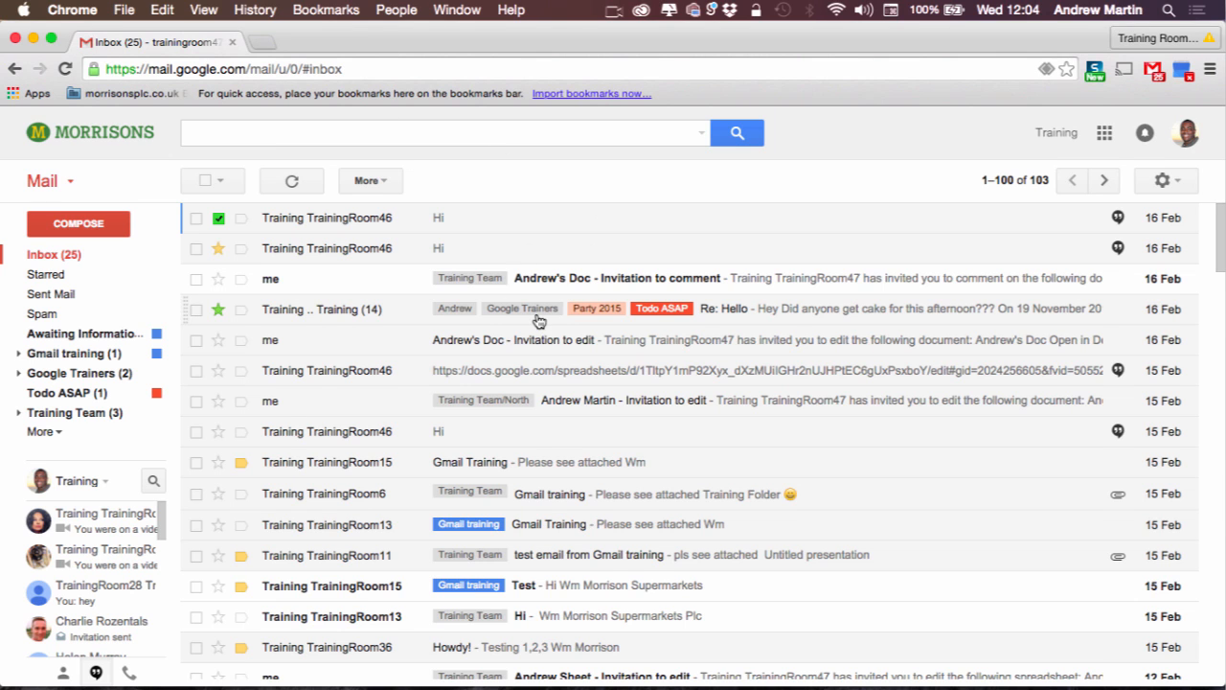
scroll(539, 321, "down", 5)
scroll(540, 321, "up", 5)
scroll(566, 438, "down", 3)
scroll(566, 437, "up", 3)
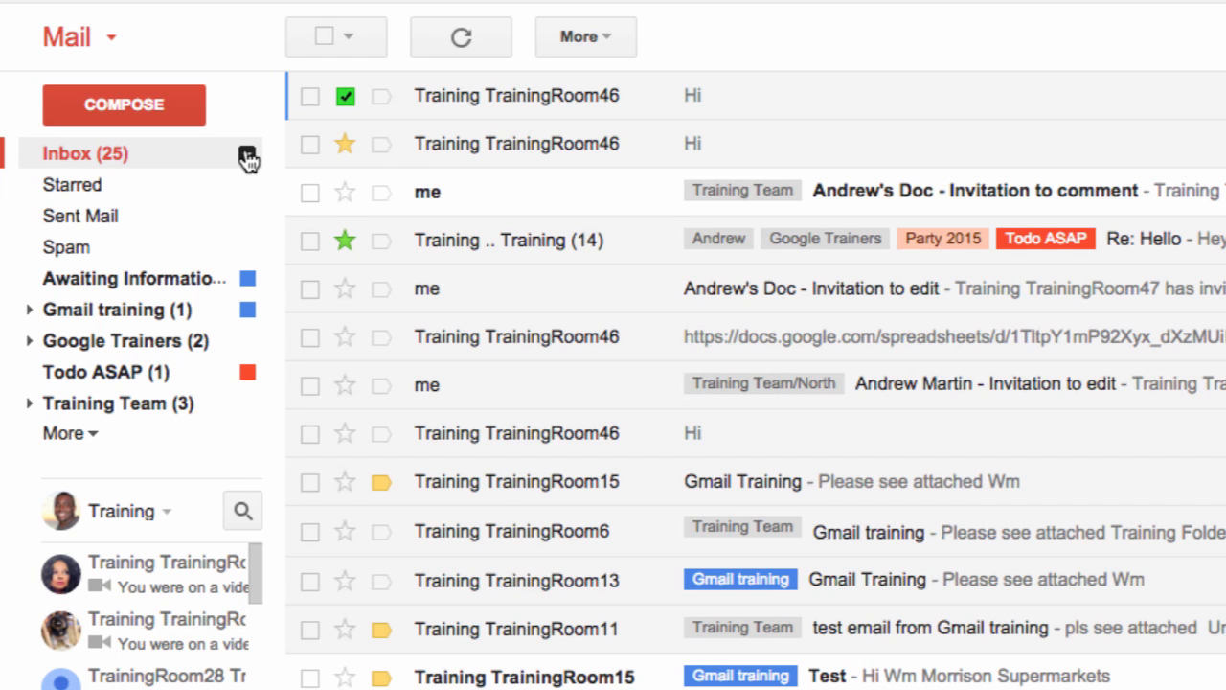
Step: Switch the inbox type to Starred first and look over the Starred and Everything else sections
left_click(248, 156)
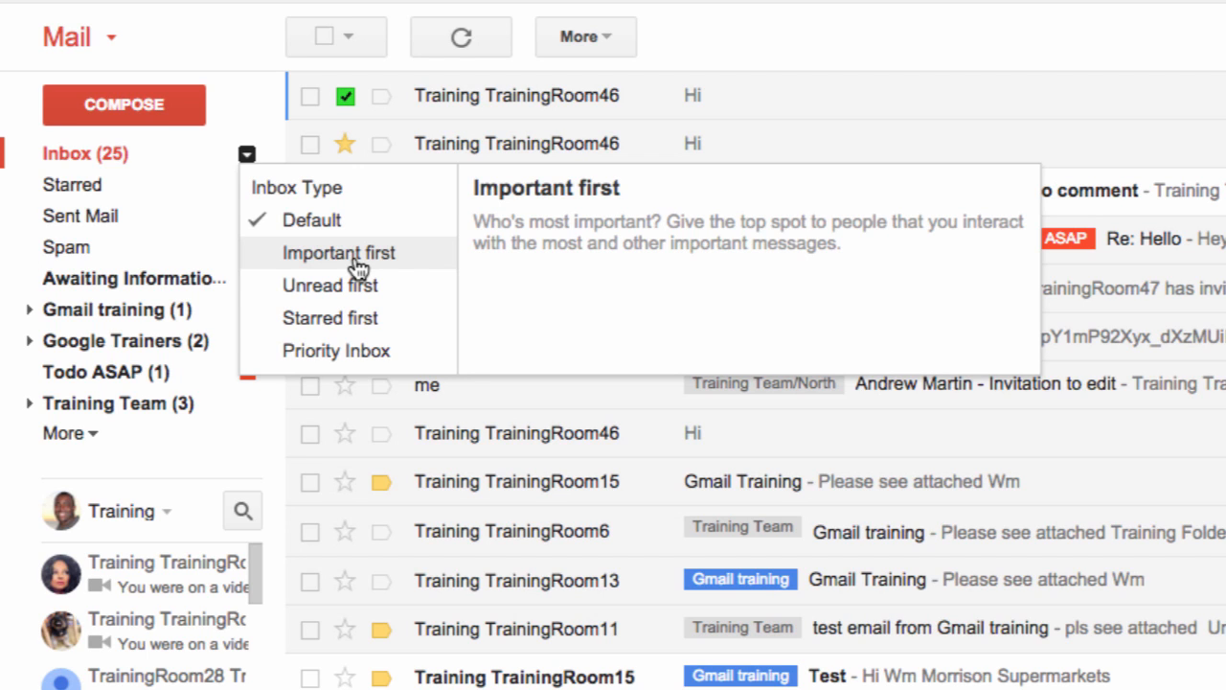
left_click(368, 329)
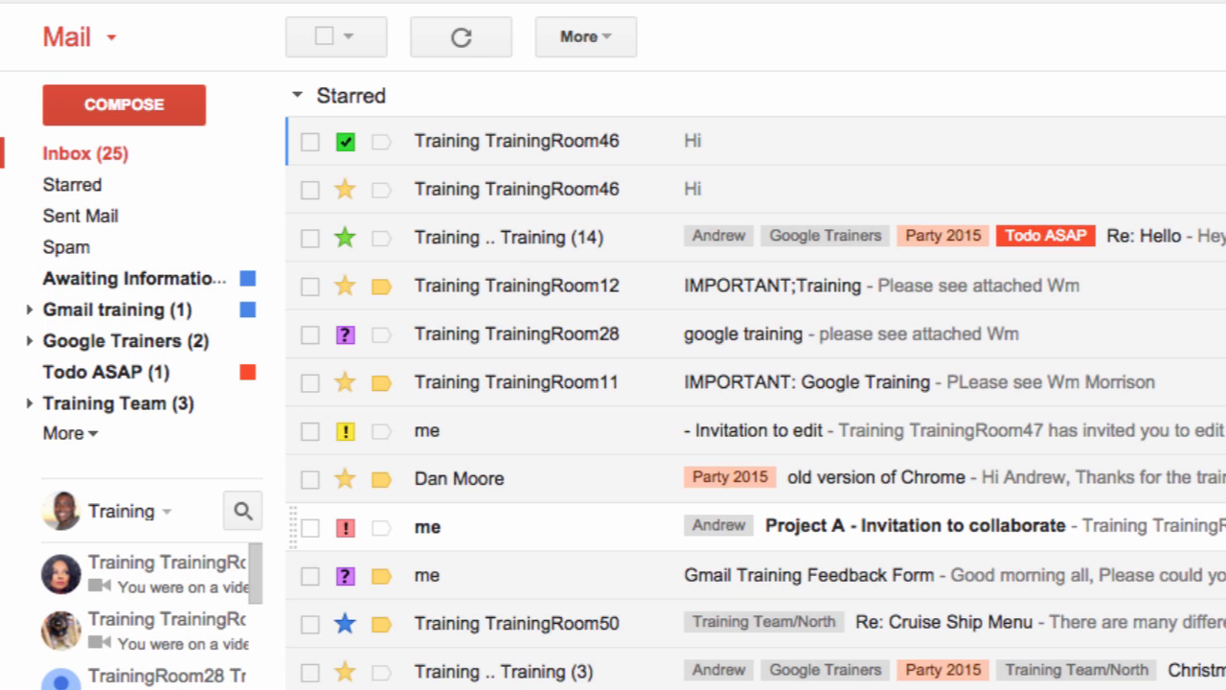
scroll(613, 383, "down", 5)
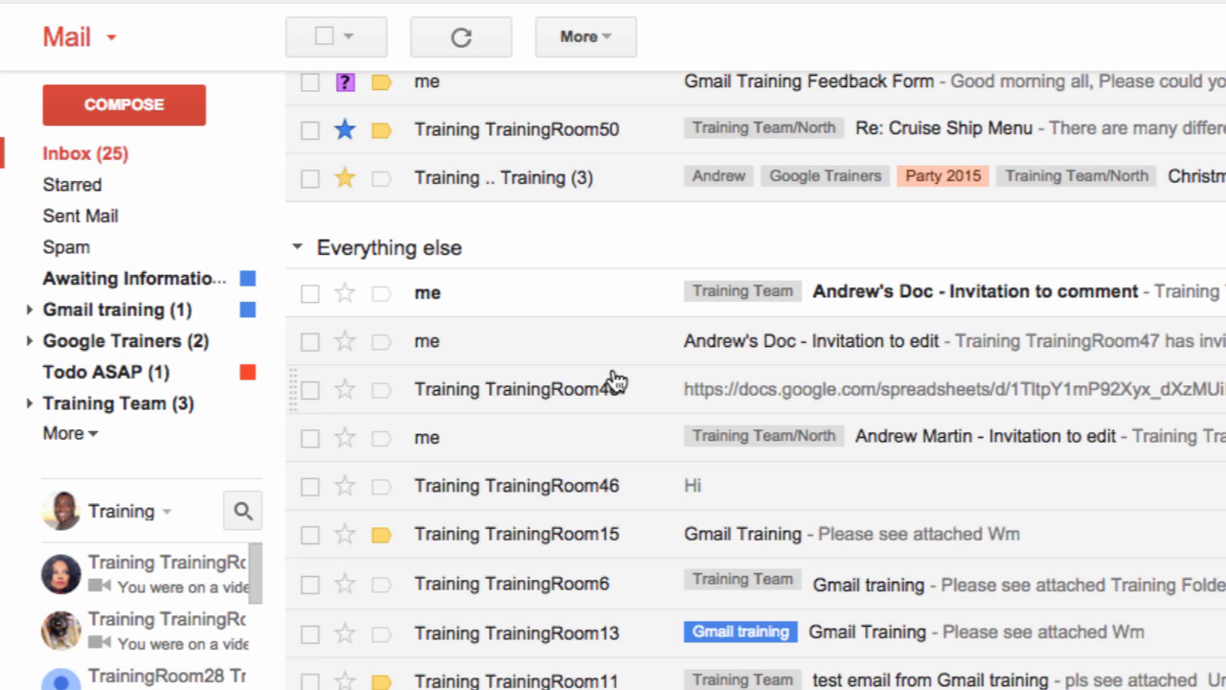
scroll(613, 382, "up", 5)
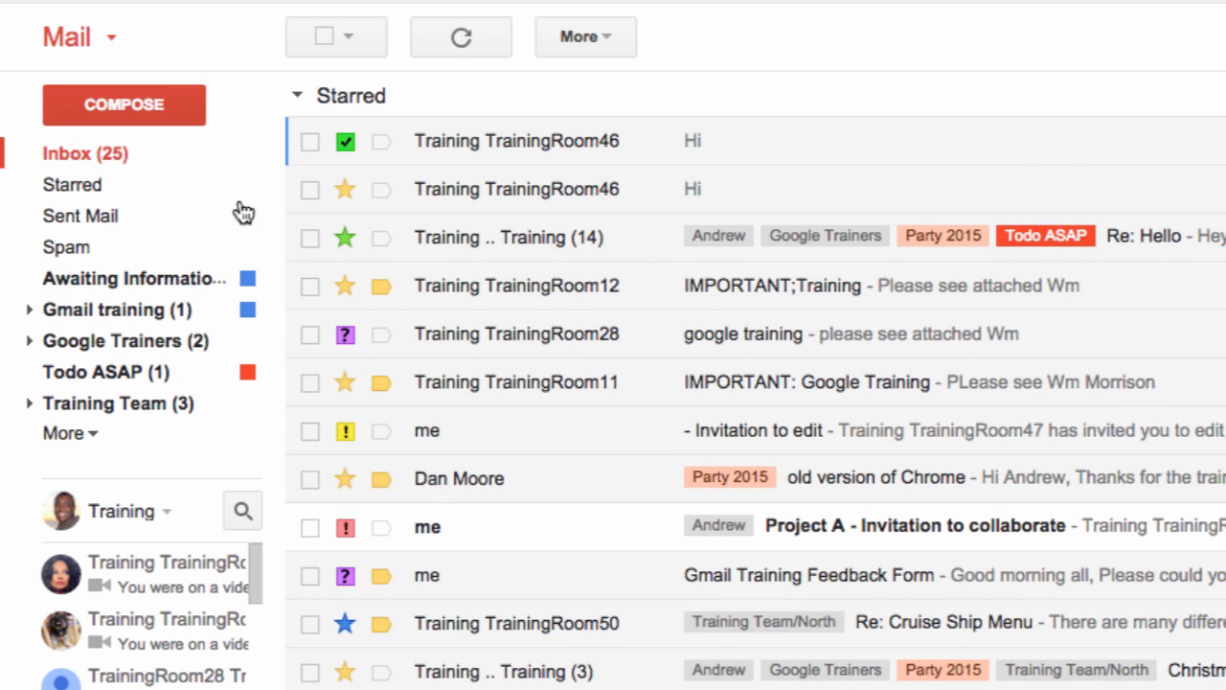
Step: Switch the inbox type to Priority Inbox and look through its sections from Unread down to Everything else
left_click(247, 157)
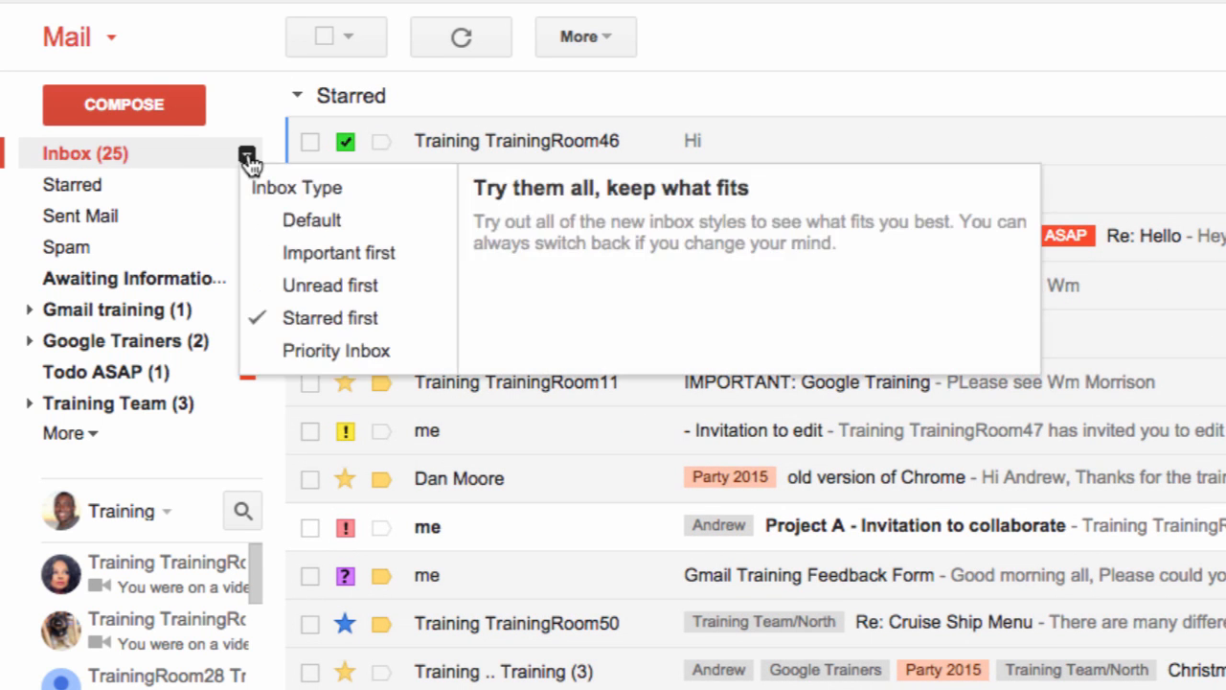
left_click(362, 353)
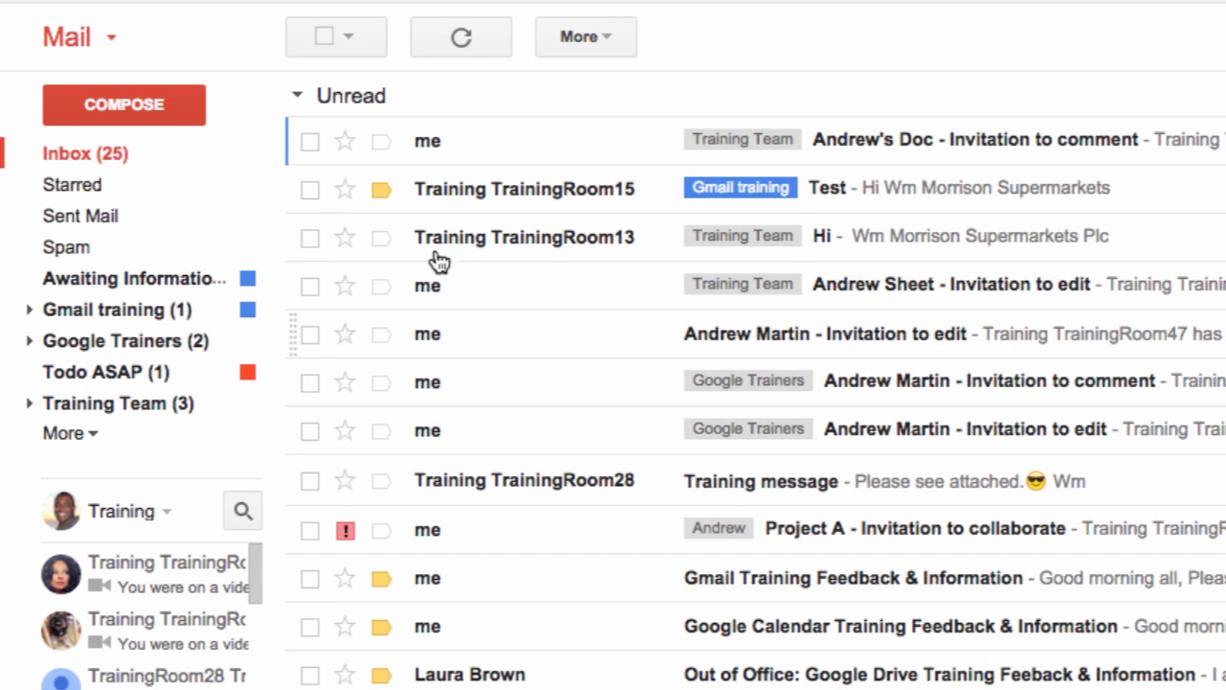
scroll(537, 415, "down", 3)
scroll(537, 415, "down", 20)
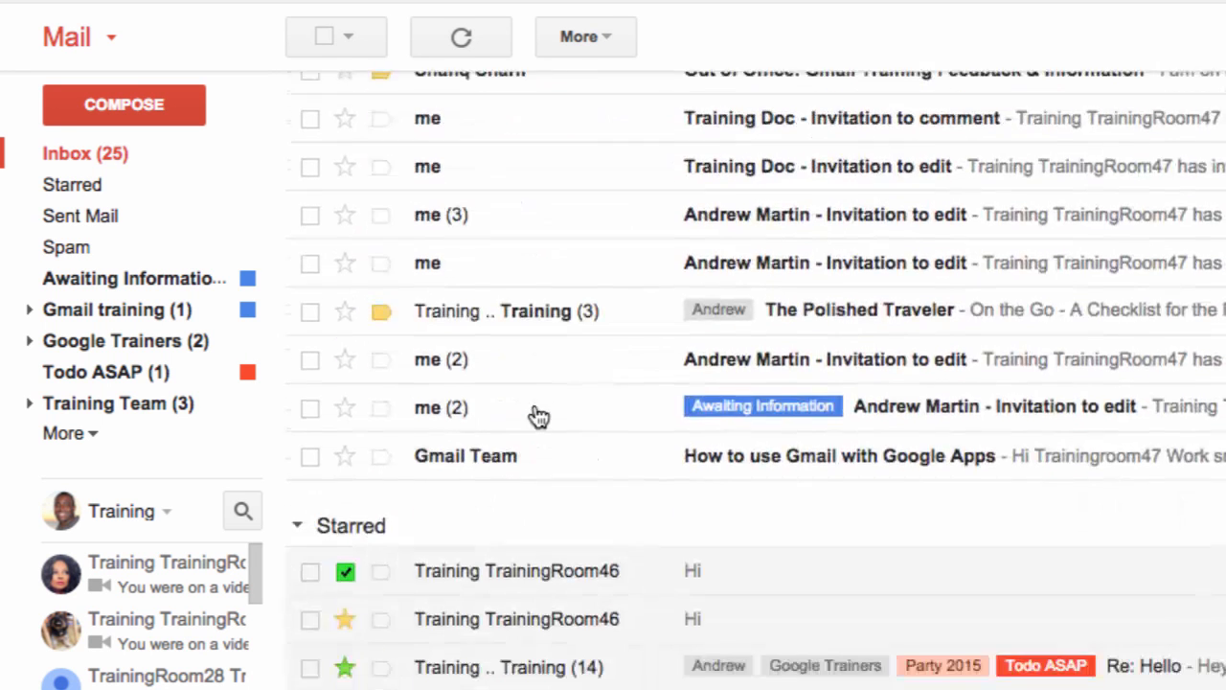
scroll(538, 415, "down", 2)
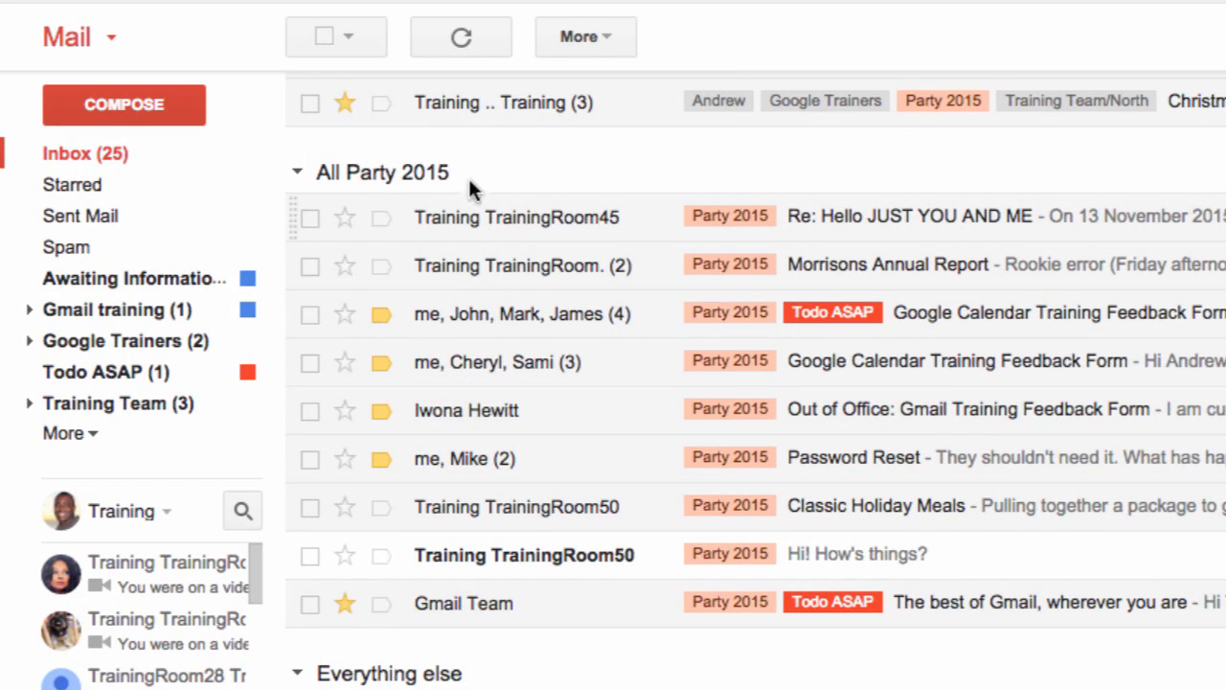
scroll(468, 326, "down", 1)
scroll(467, 326, "down", 3)
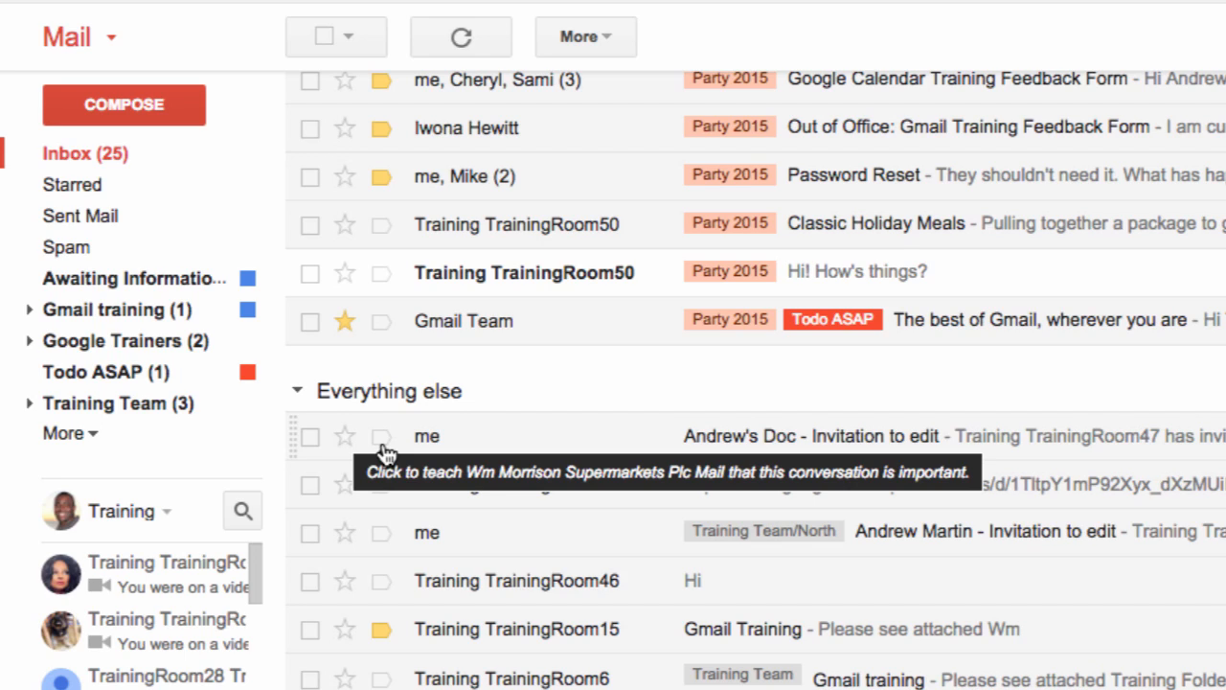
scroll(891, 246, "up", 10)
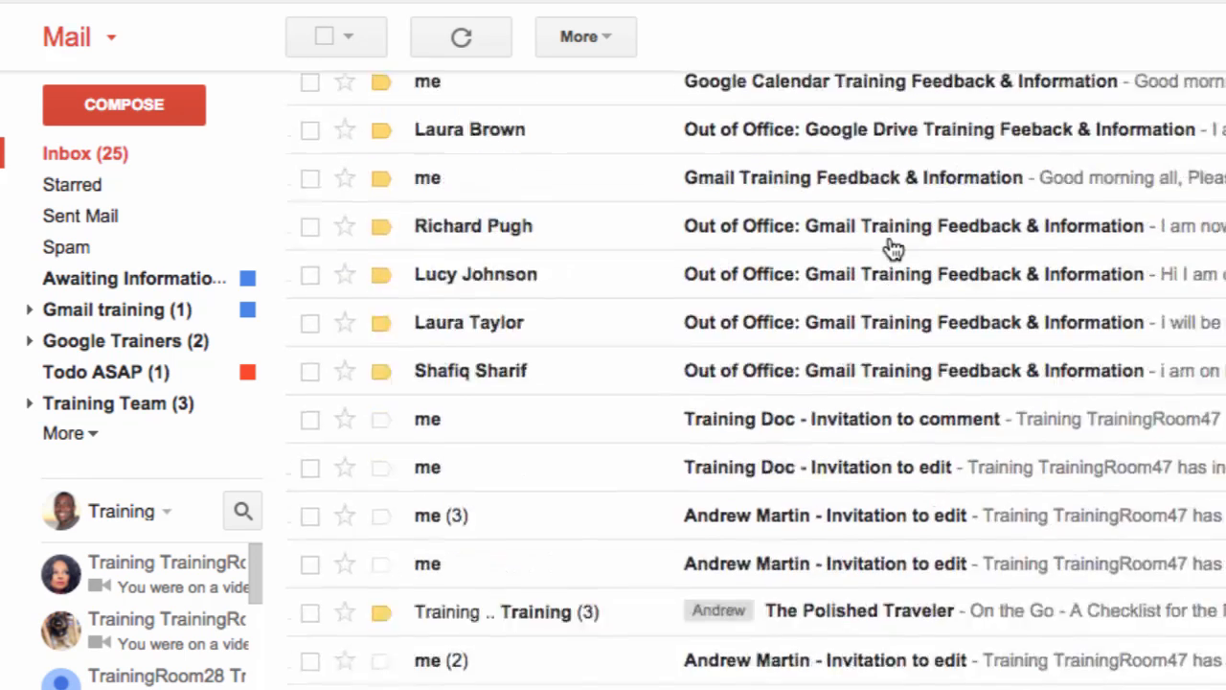
scroll(892, 246, "up", 4)
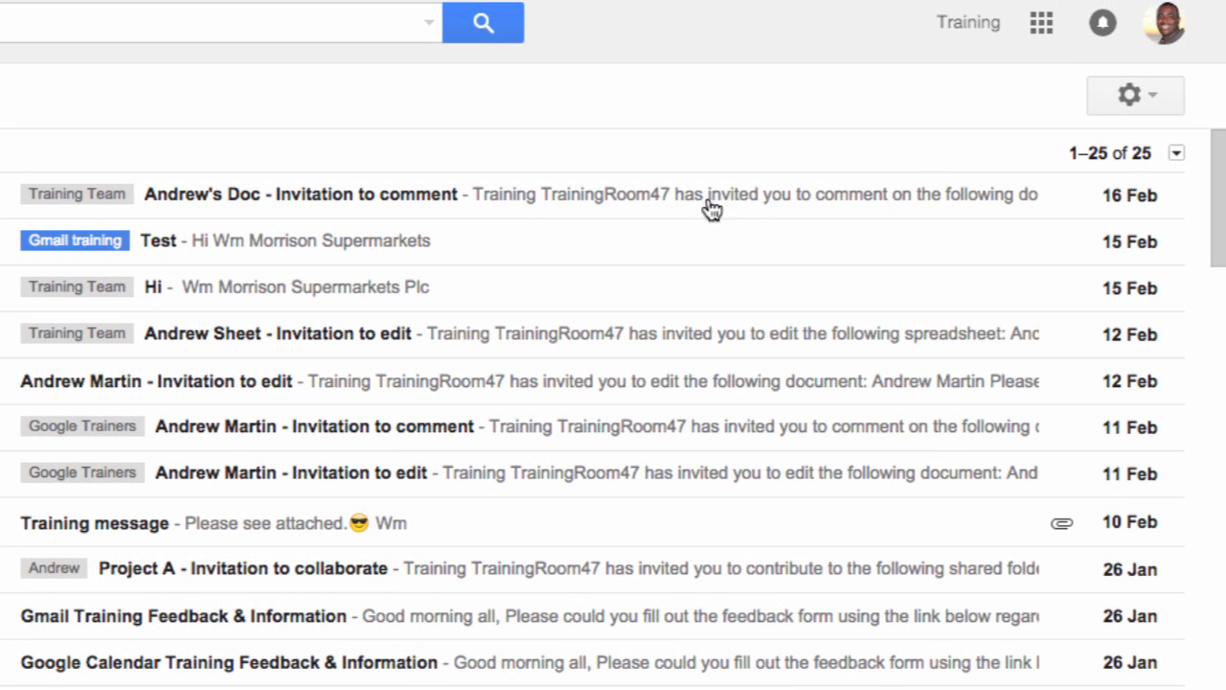
Step: In the inbox settings, make the third Priority Inbox section show all messages from the Gmail training label
left_click(1116, 101)
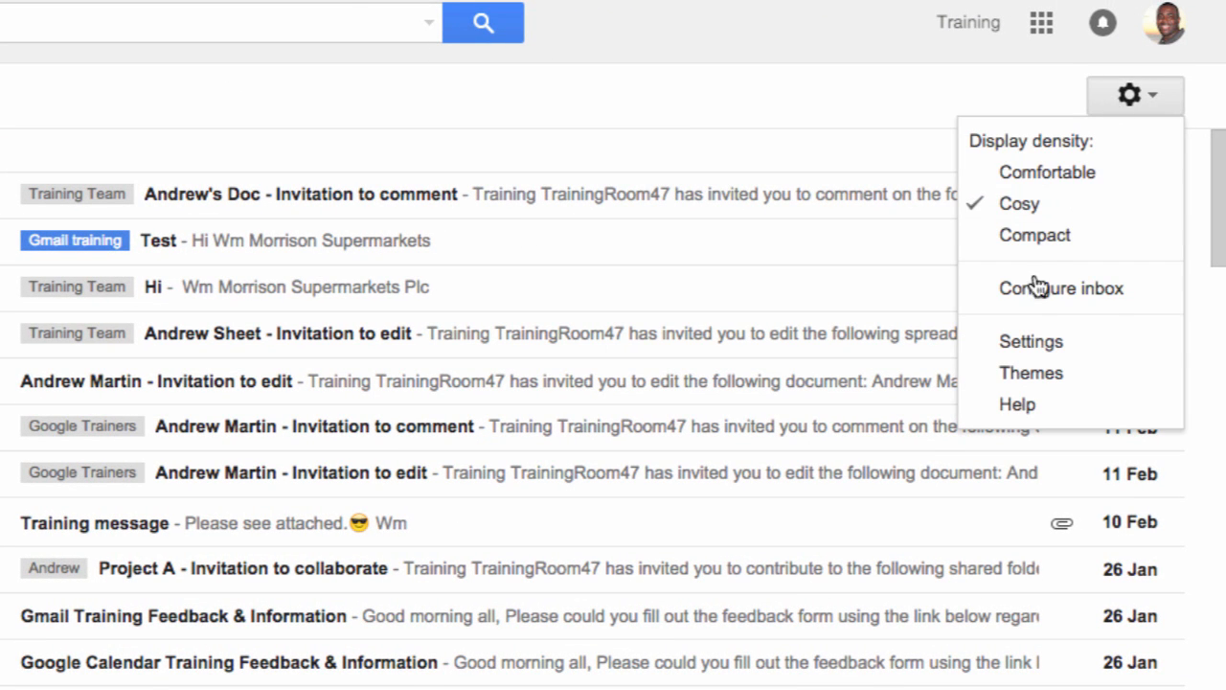
left_click(1026, 345)
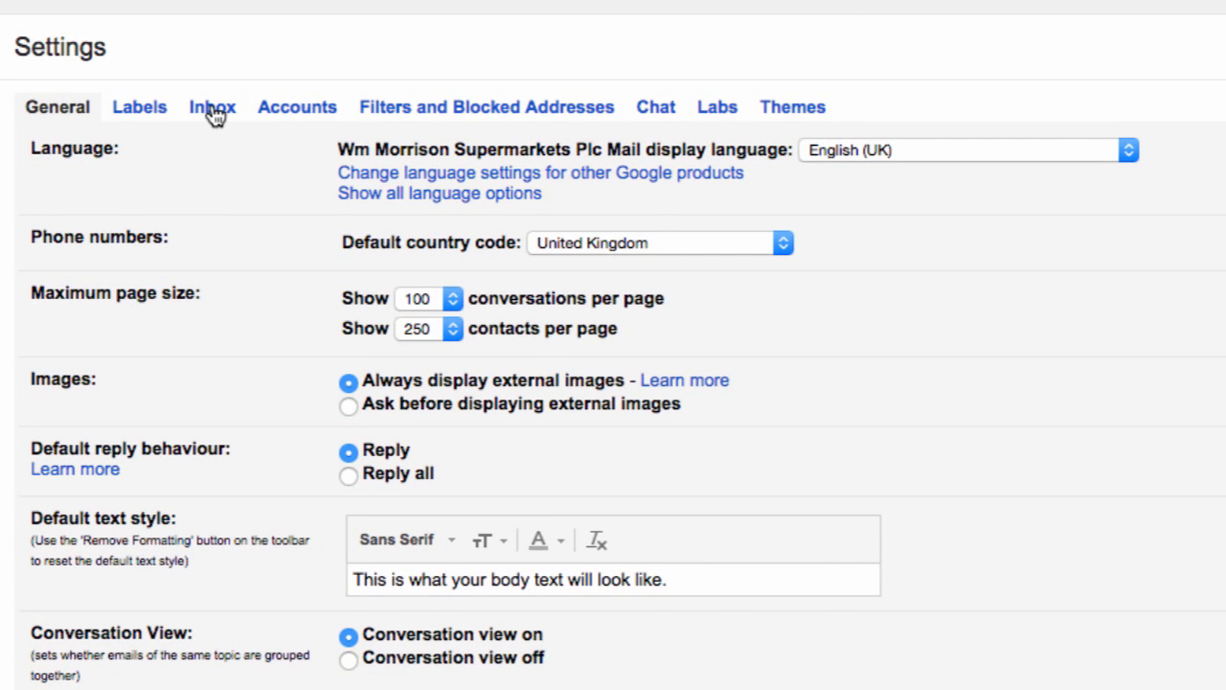
left_click(213, 107)
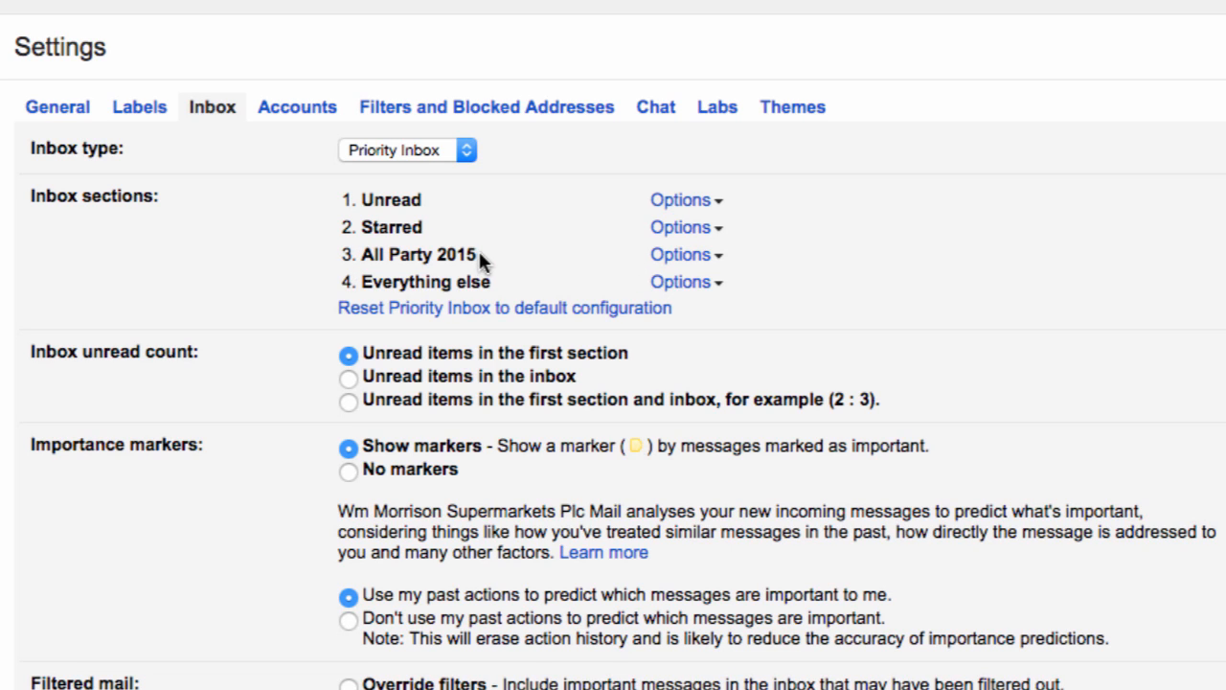
left_click(680, 257)
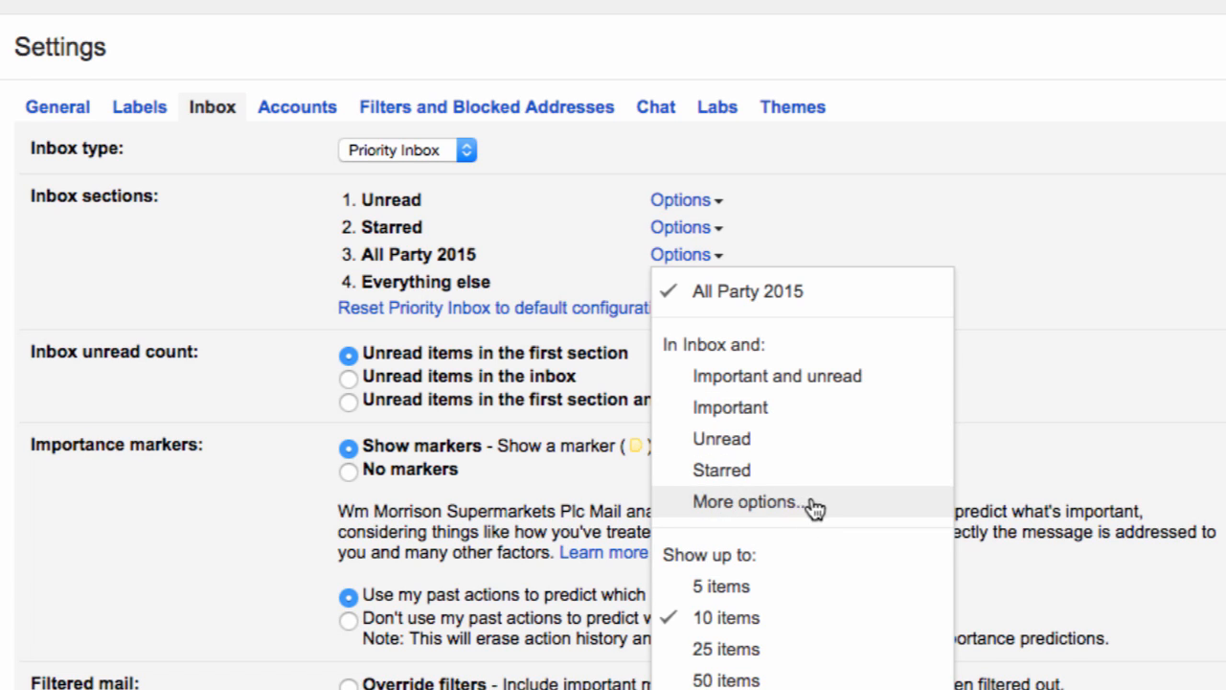
left_click(730, 515)
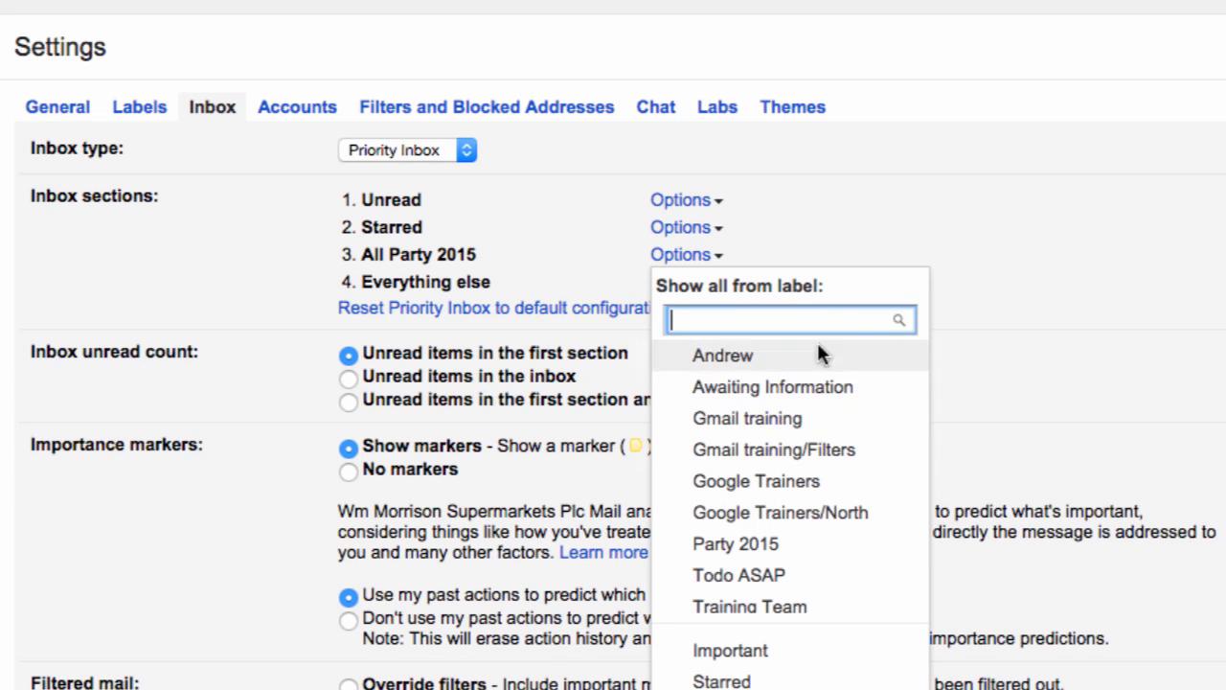
left_click(774, 421)
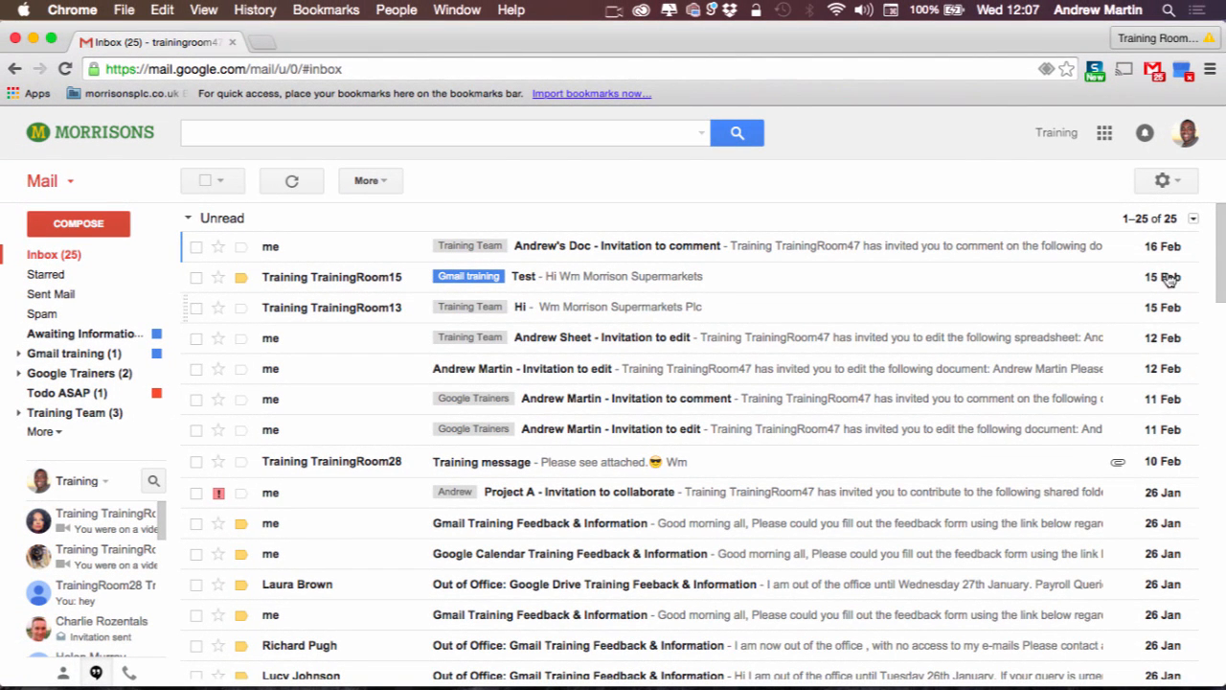
Step: Limit the Unread section to 10 items and the Starred section to 5 items
left_click(1193, 221)
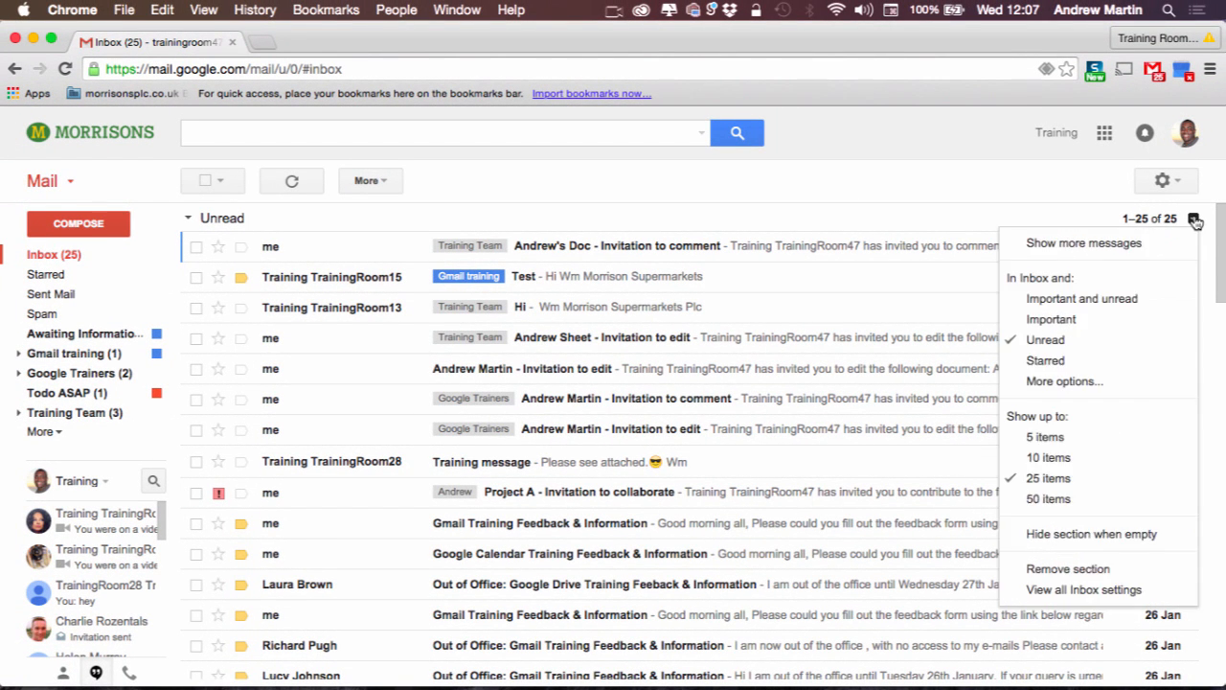
left_click(1060, 459)
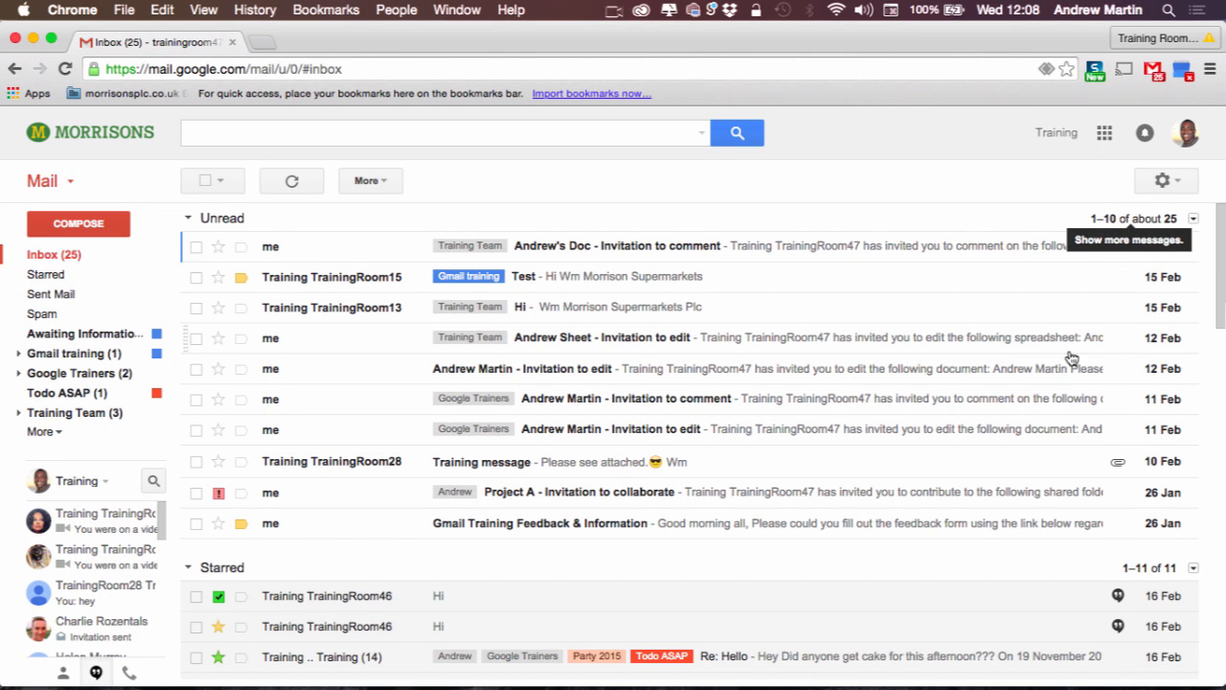
scroll(1073, 355, "down", 5)
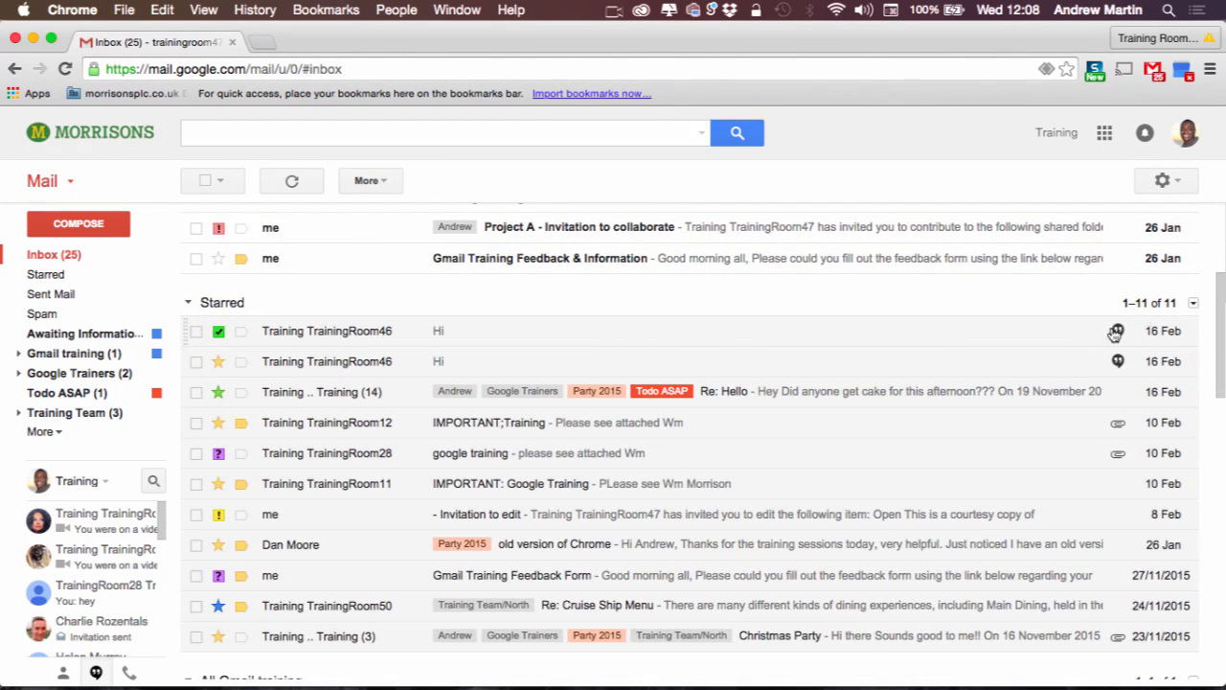
left_click(1193, 303)
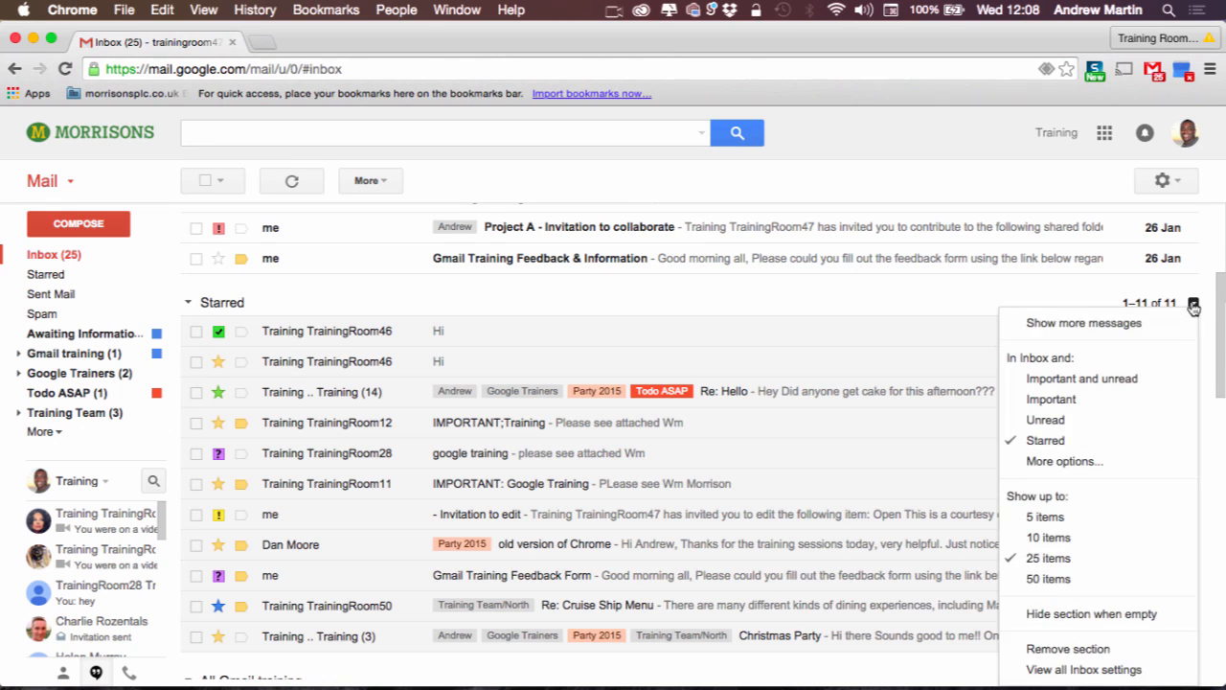
left_click(1095, 520)
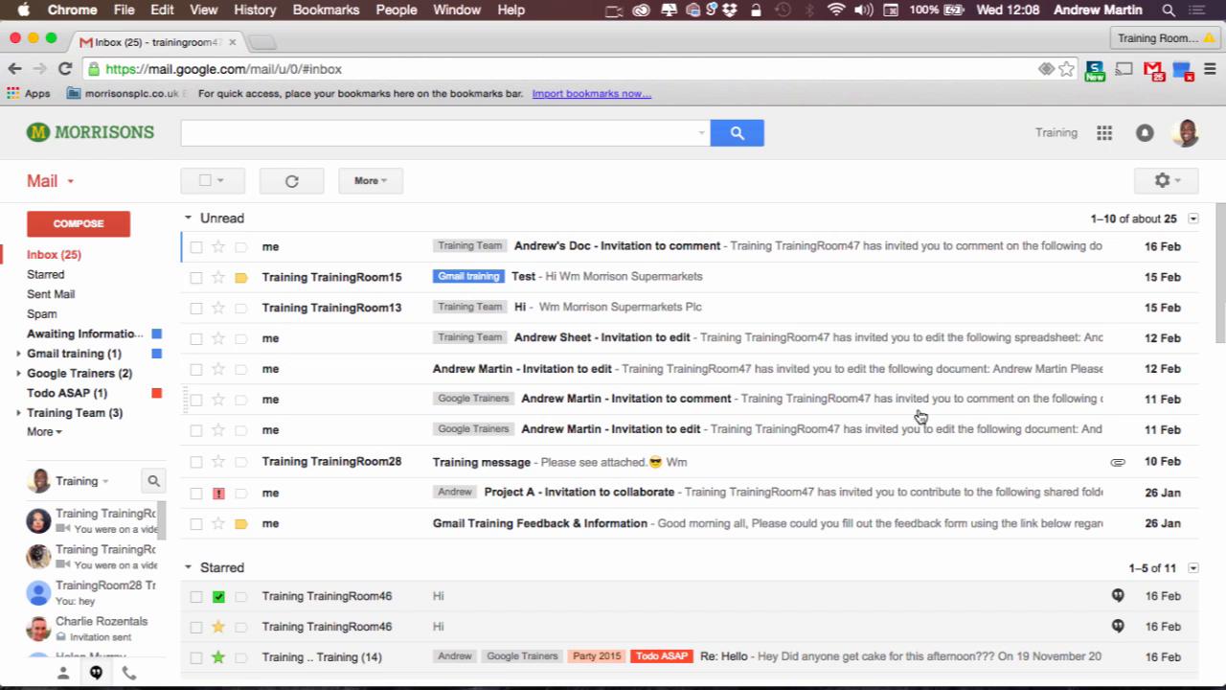
Step: Check the section options available for All Gmail training and Everything else, leaving their settings as they are
scroll(918, 412, "down", 5)
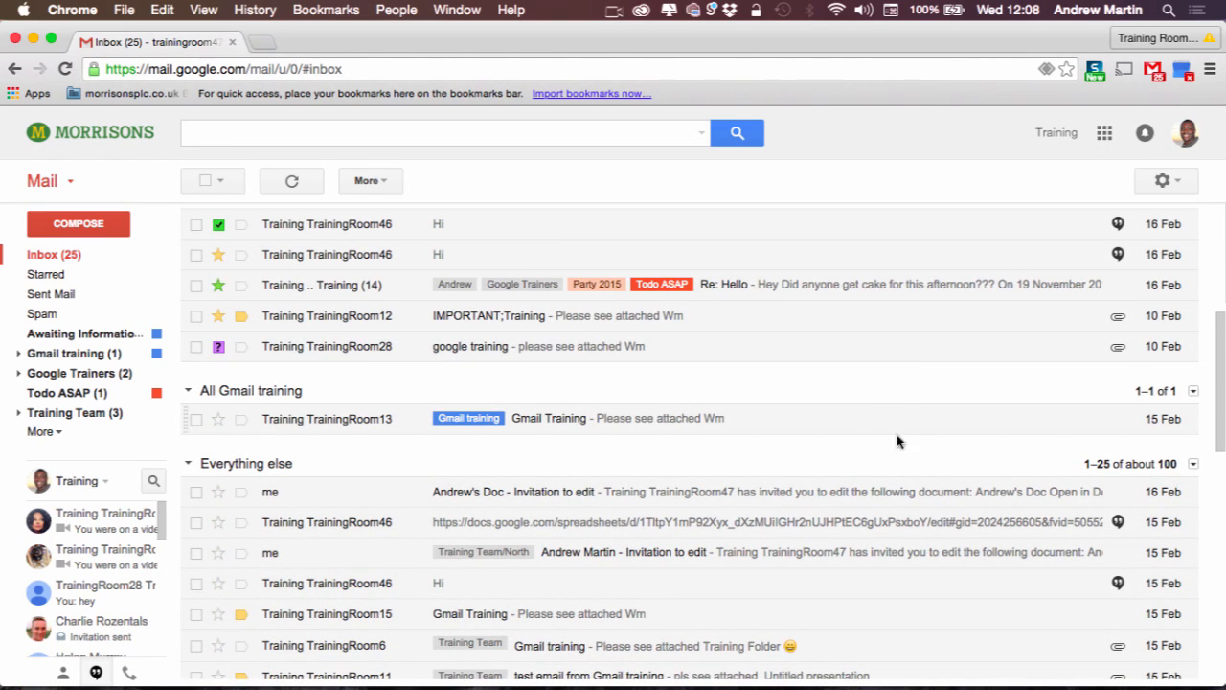
scroll(920, 430, "down", 3)
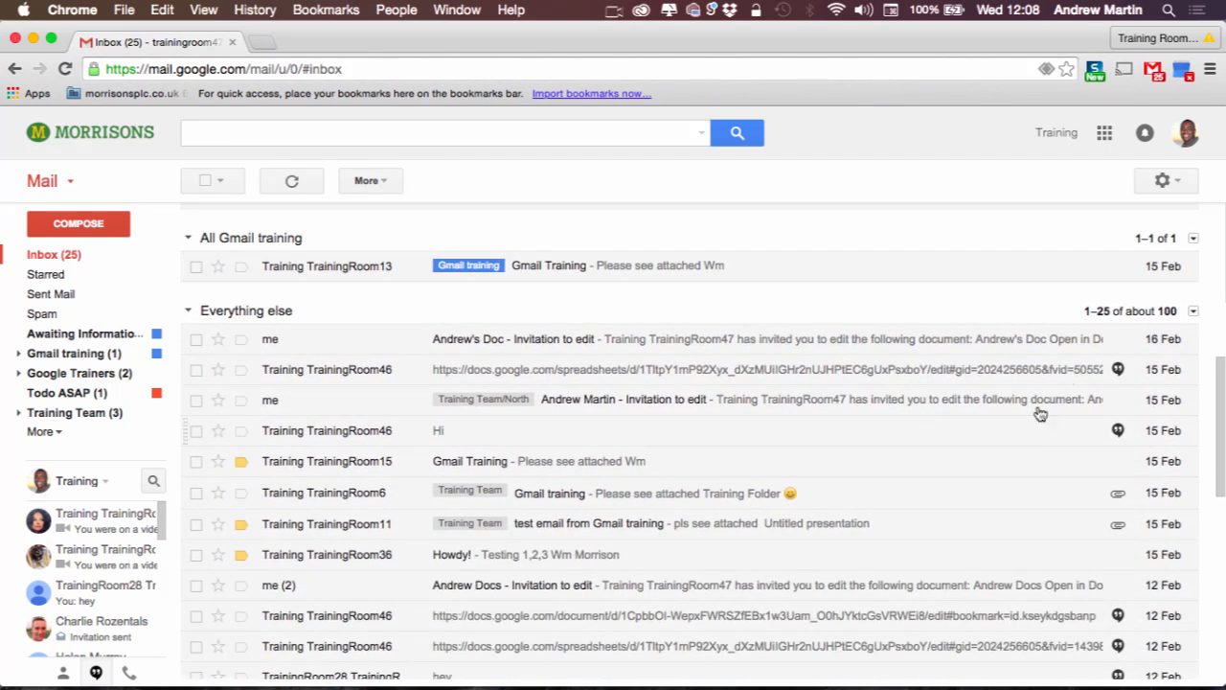
left_click(1192, 240)
left_click(1192, 239)
left_click(1193, 311)
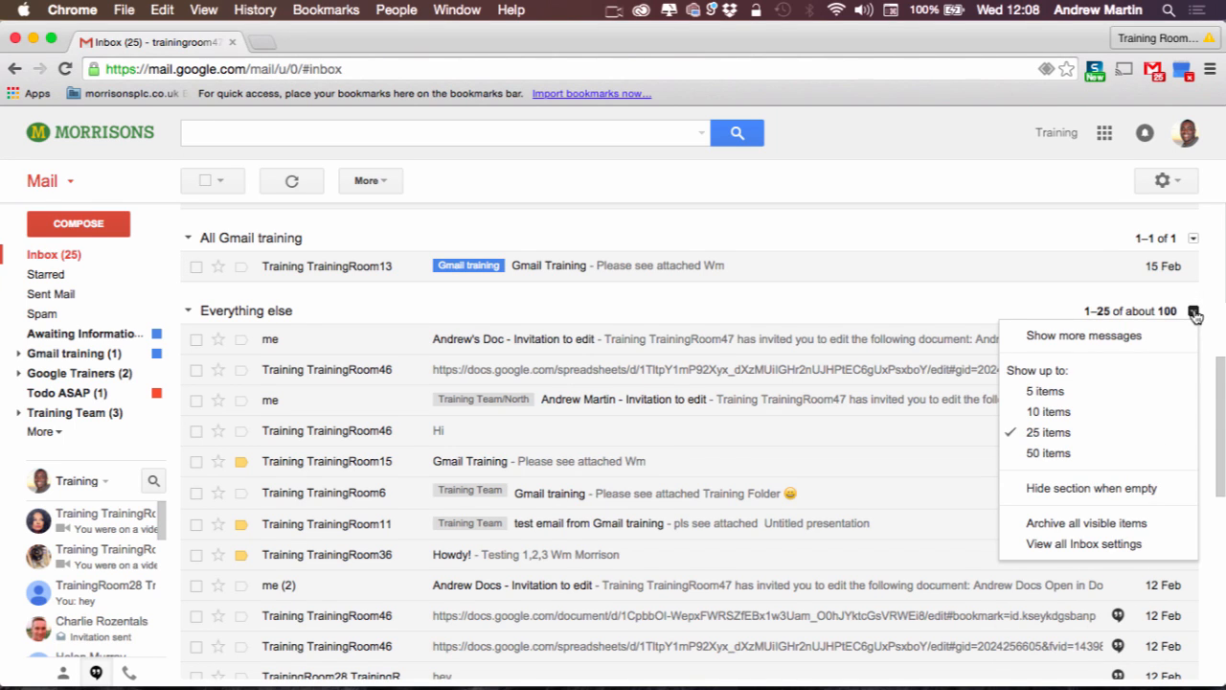
left_click(1195, 313)
Step: Switch the inbox type back to Default
scroll(1002, 356, "up", 10)
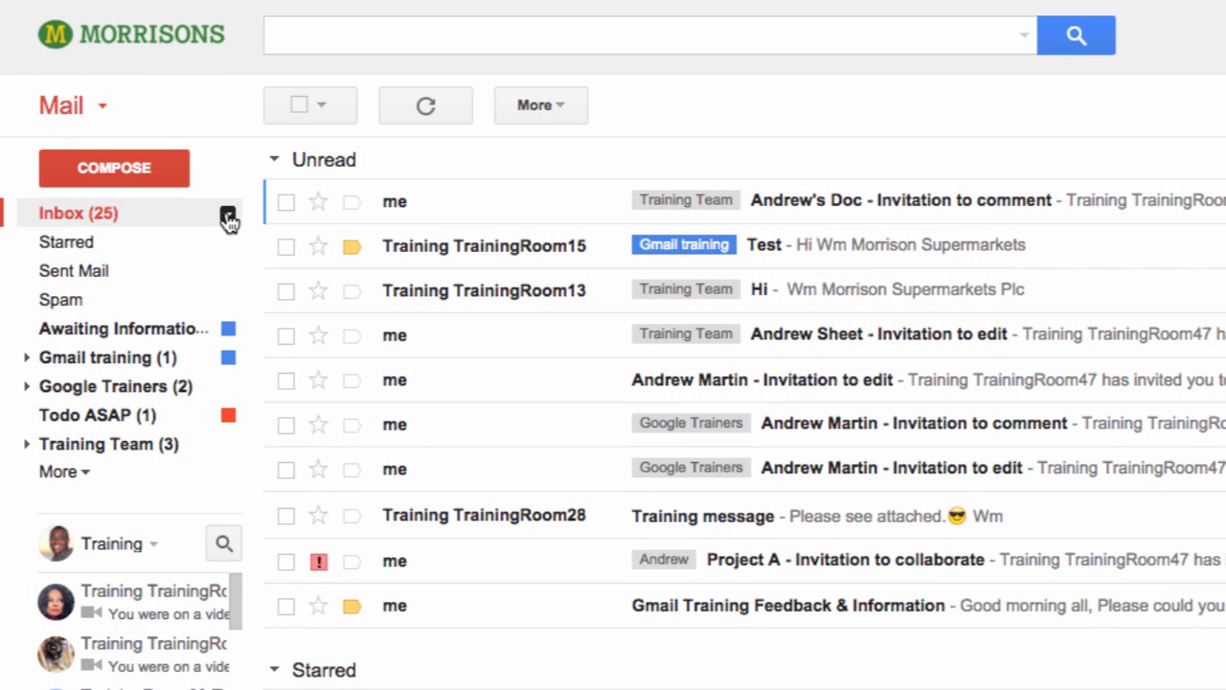
left_click(228, 218)
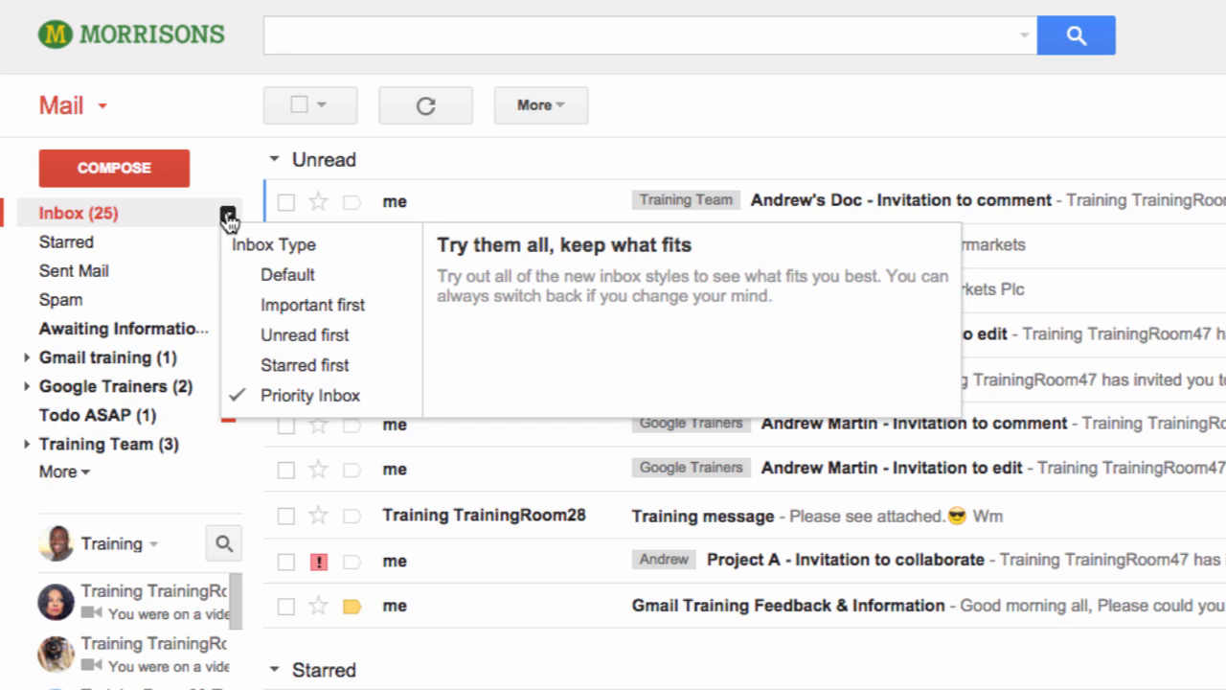
left_click(252, 275)
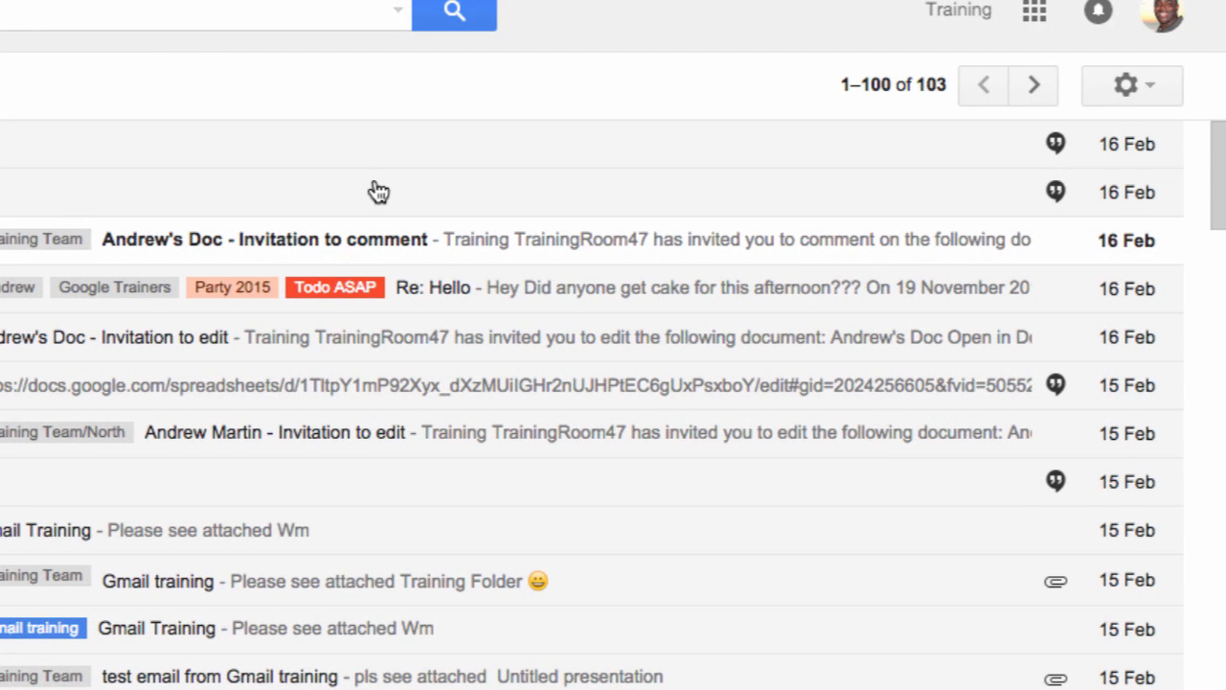
Step: Configure the inbox to enable the Social, Promotions, Updates and Forums tabs alongside Primary, and save the selection
left_click(1129, 84)
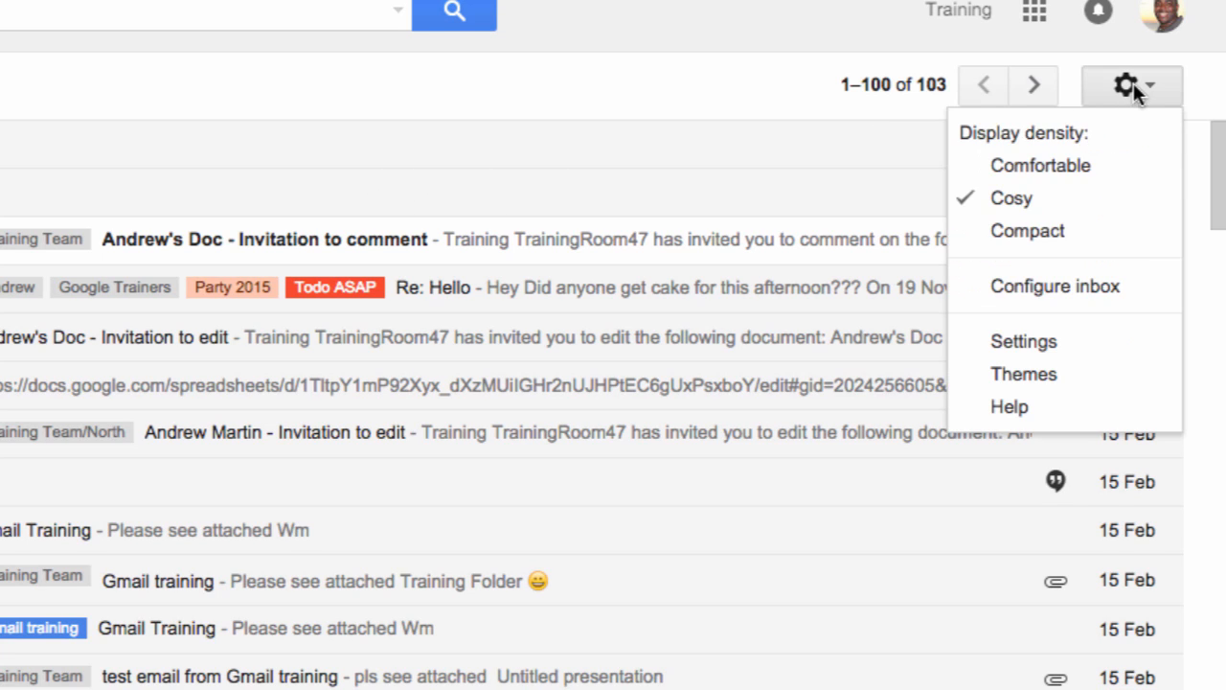
left_click(1149, 292)
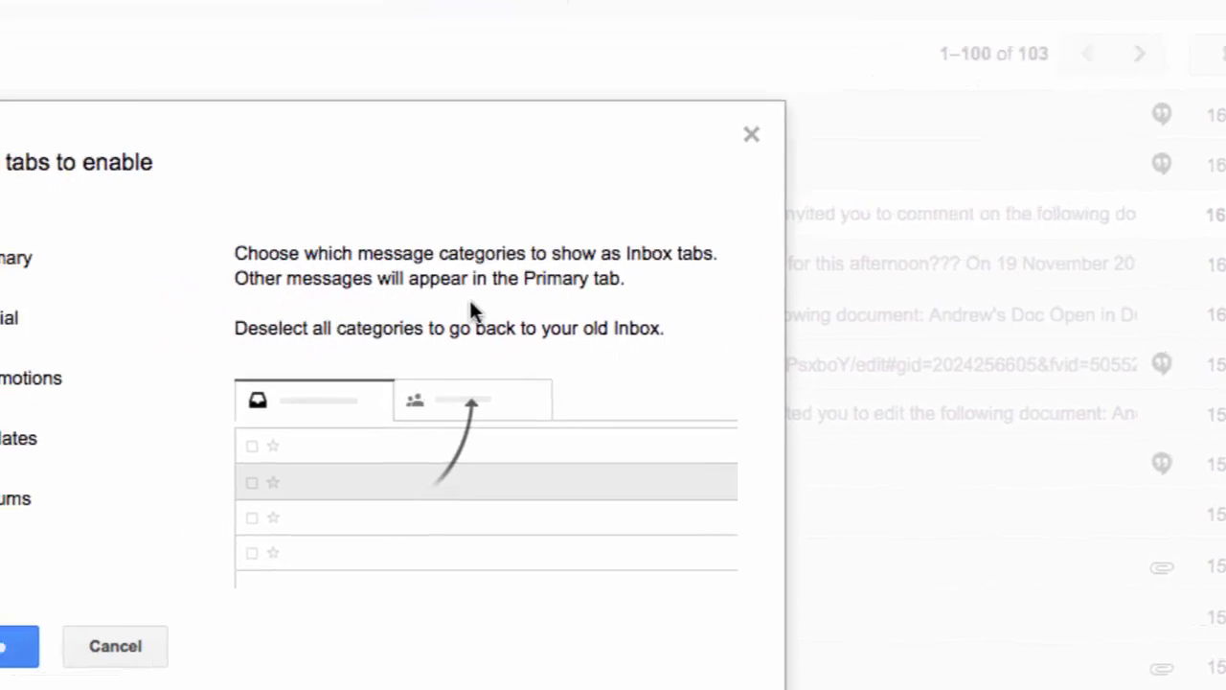
mouse_move(142, 249)
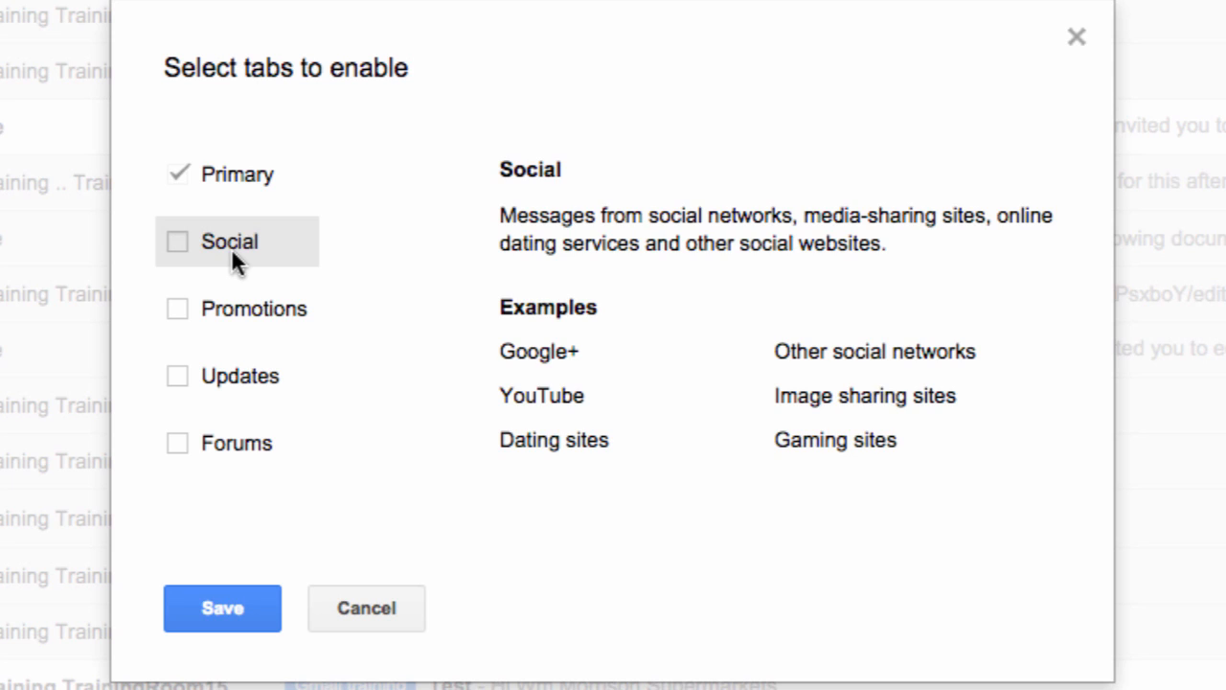
left_click(177, 241)
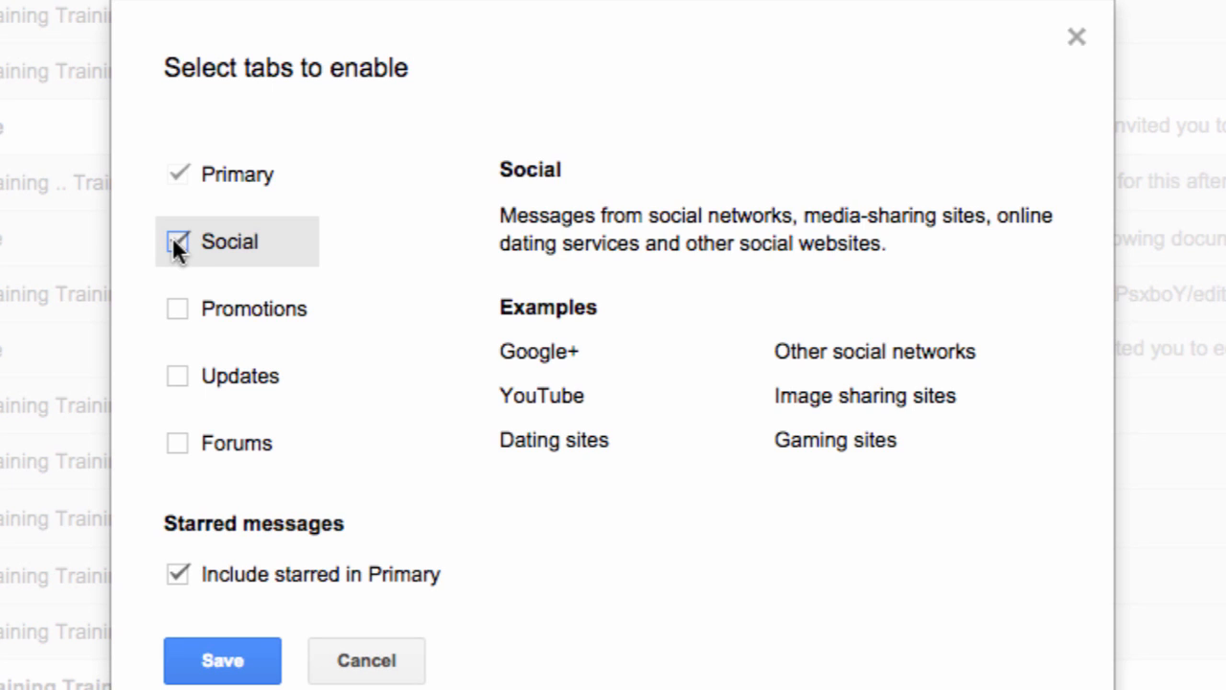
left_click(177, 311)
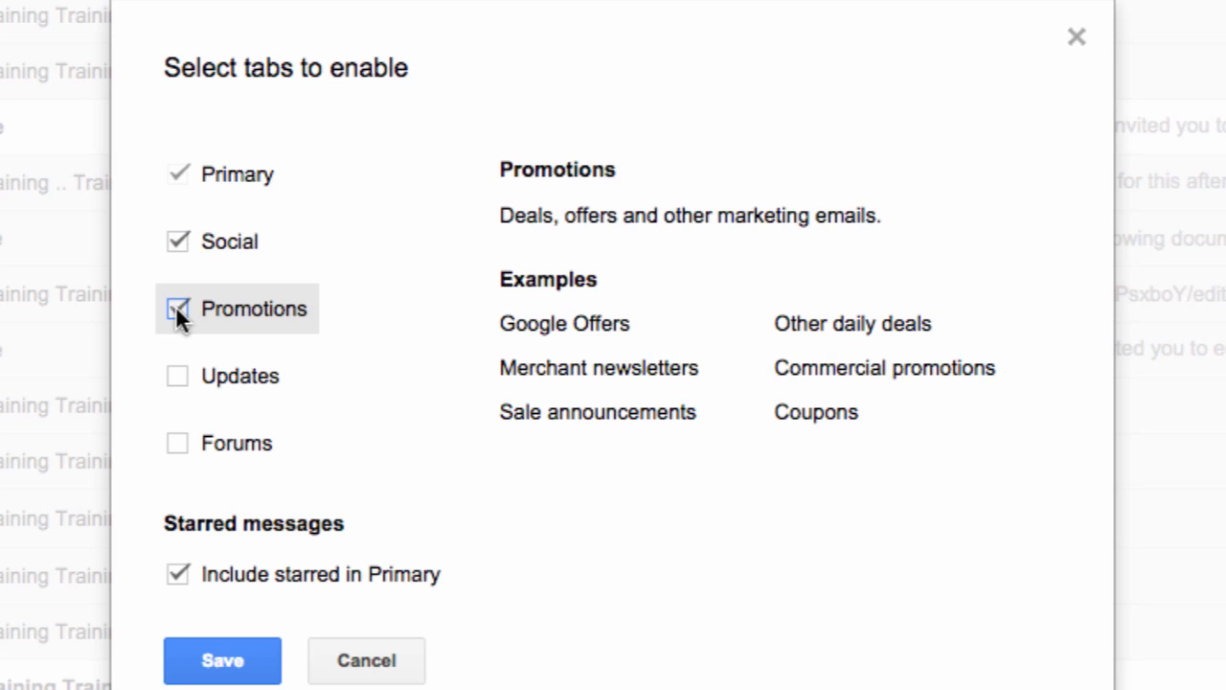
left_click(176, 382)
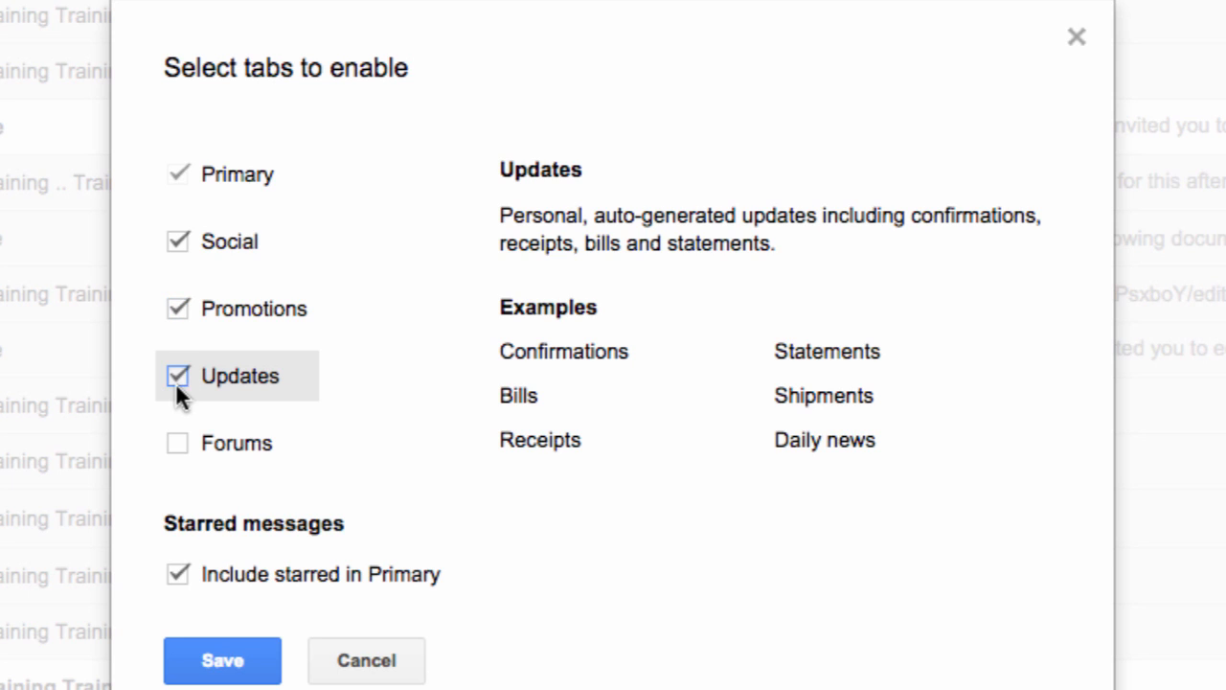
left_click(177, 444)
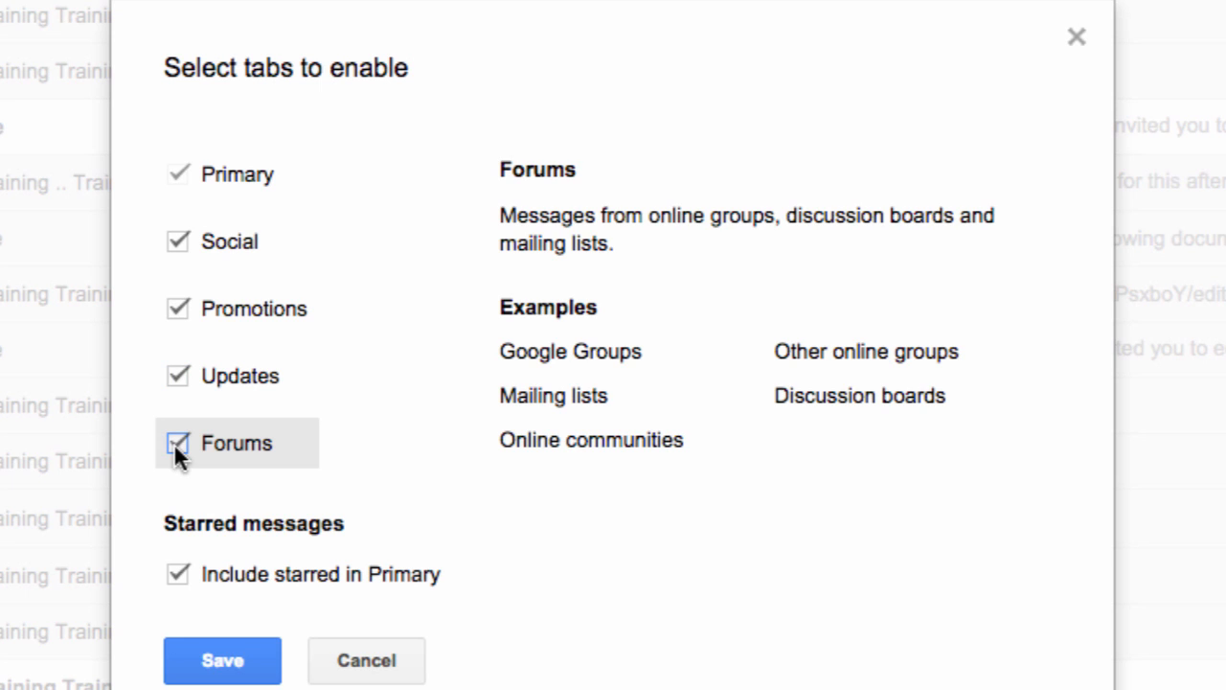
left_click(209, 676)
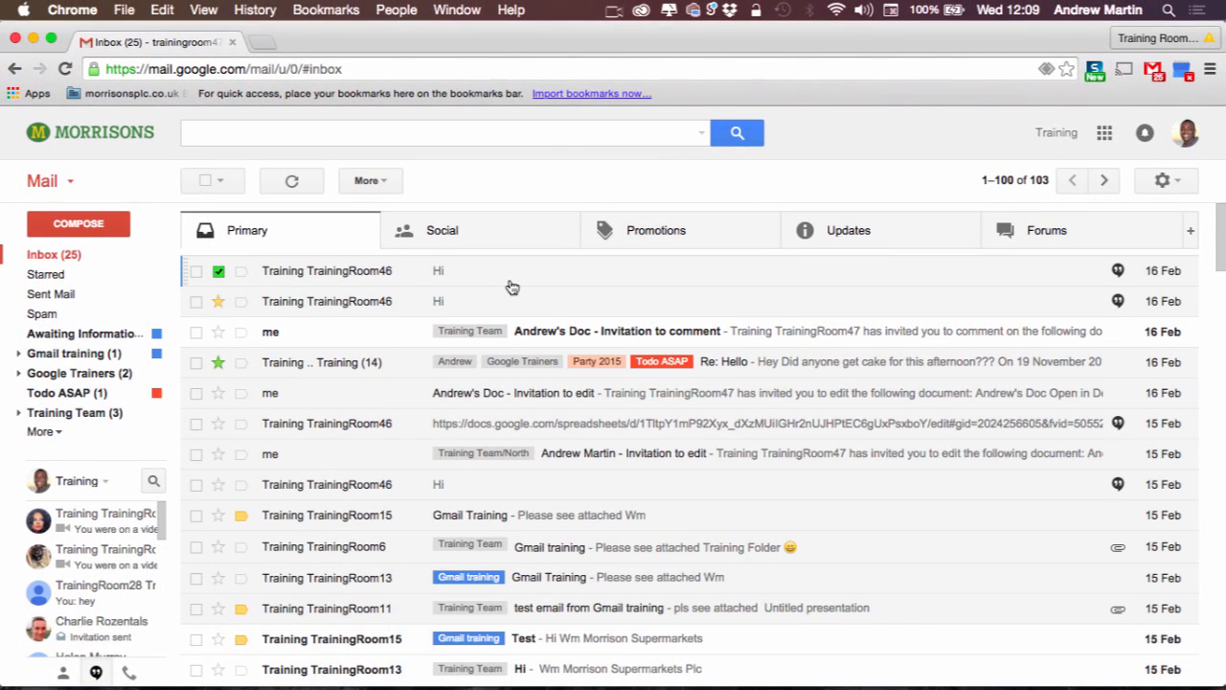
Step: Look through the Social, Promotions, Updates and Forums categories, and return to the Primary messages
left_click(451, 240)
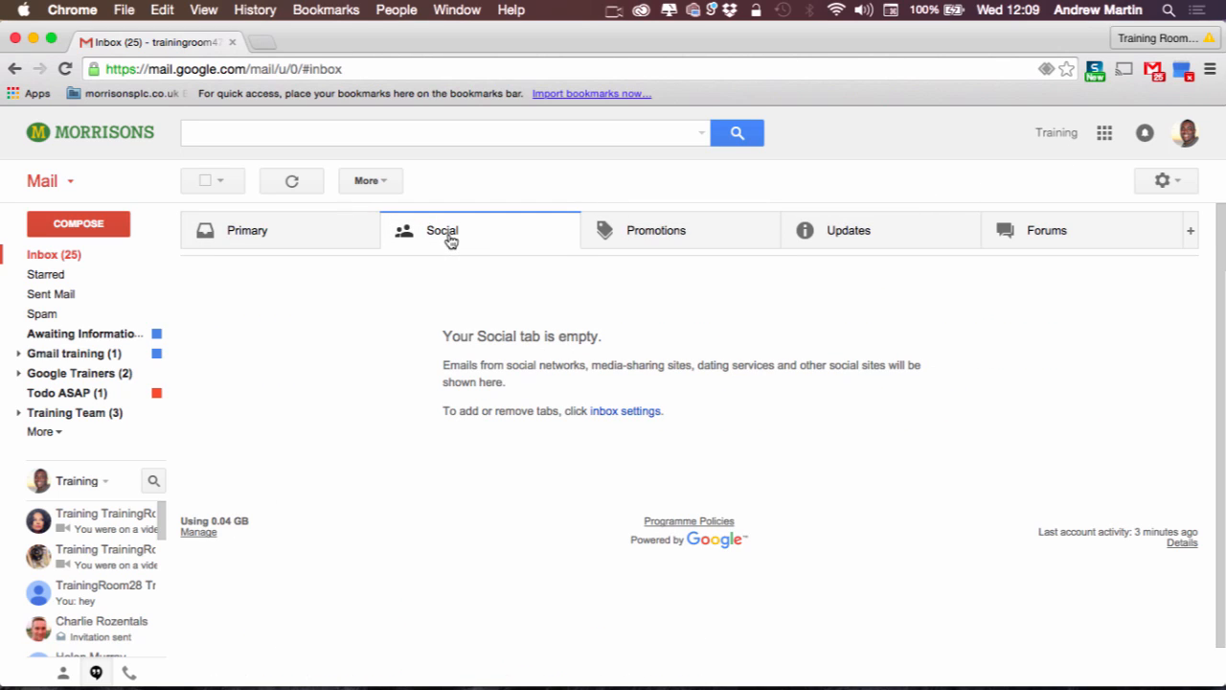
left_click(624, 240)
left_click(816, 231)
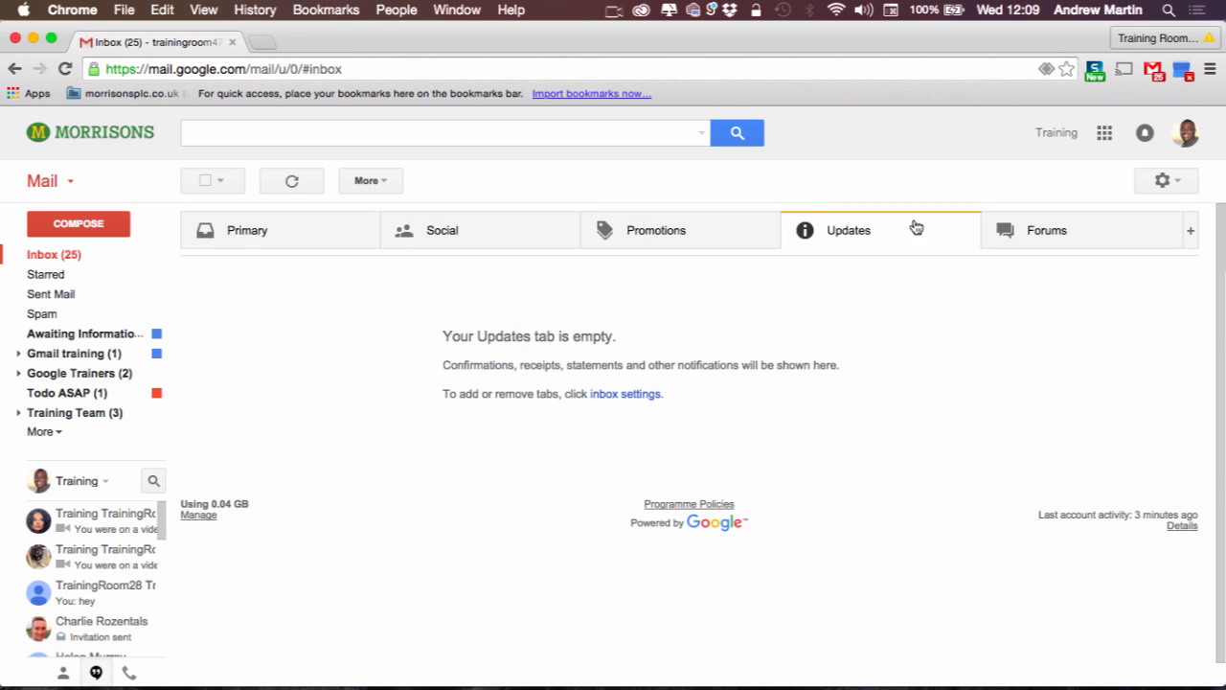
left_click(1026, 231)
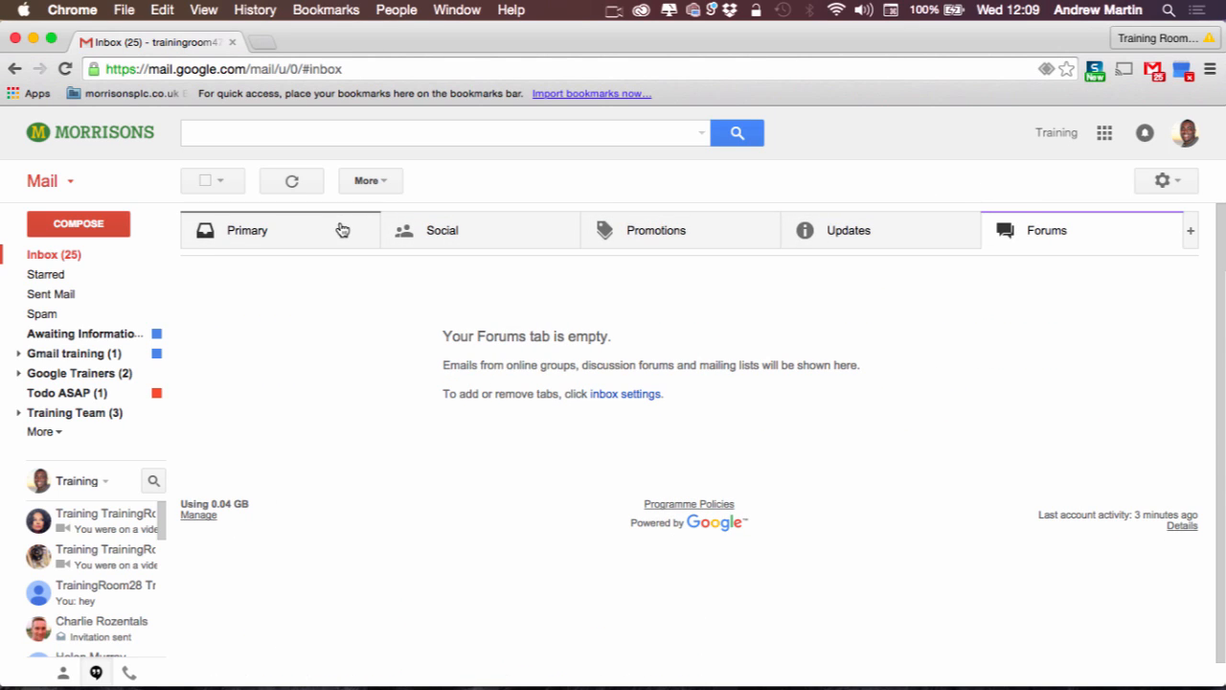
left_click(343, 228)
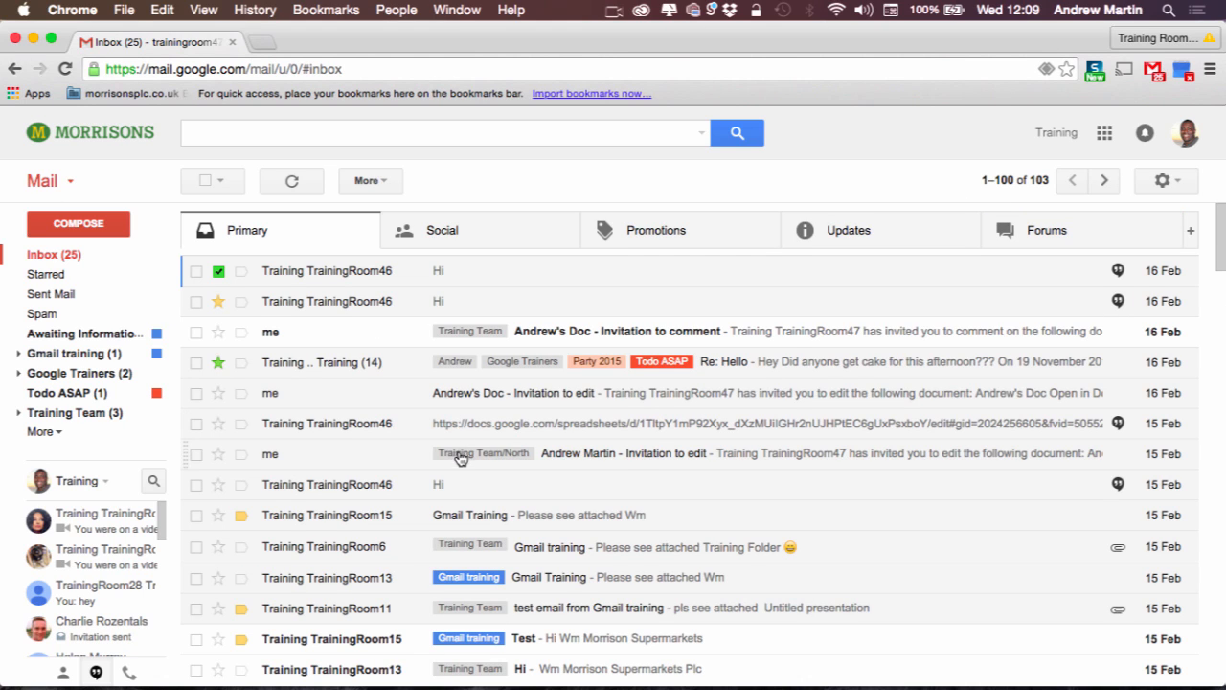
Step: Move the 15 Feb conversation containing the Google spreadsheet link from Primary to the Updates category
left_click_drag(646, 431, 826, 227)
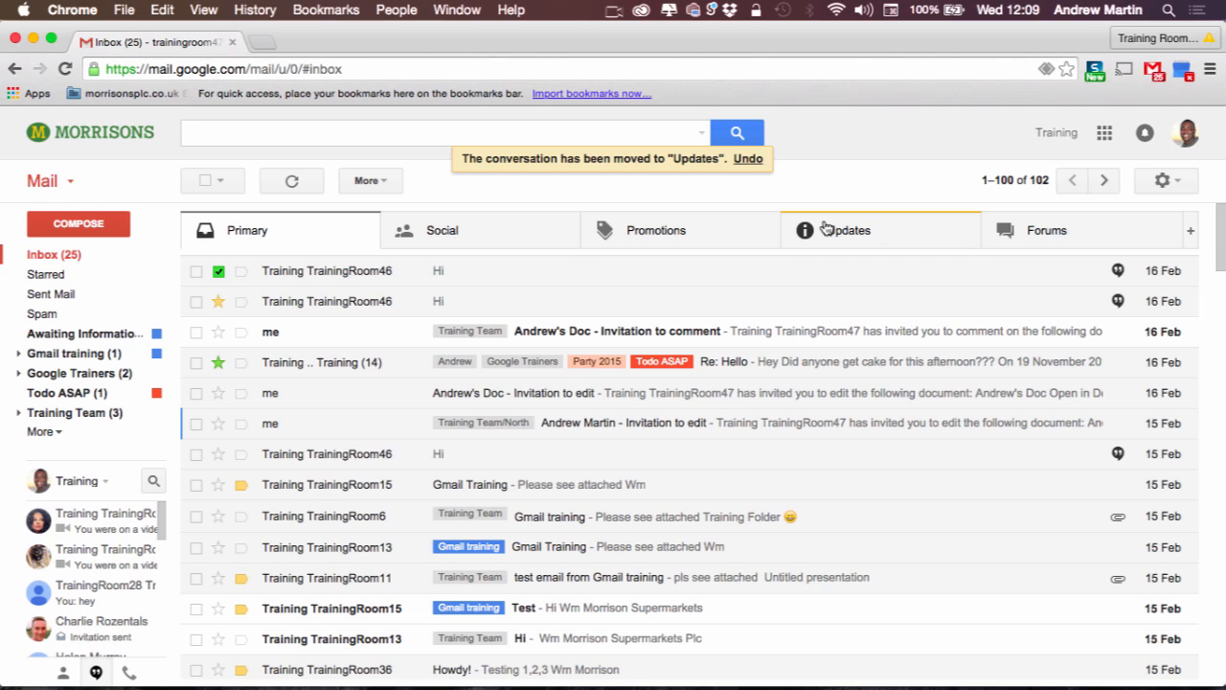